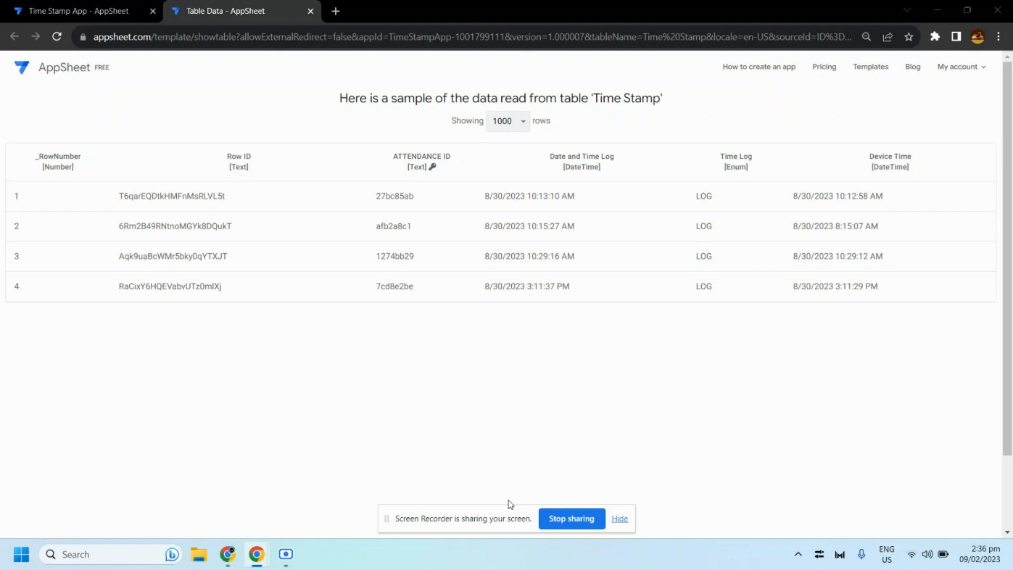
Step: Review the Time Stamp App's bot settings and the sample data of the Time Stamp table
left_click(58, 15)
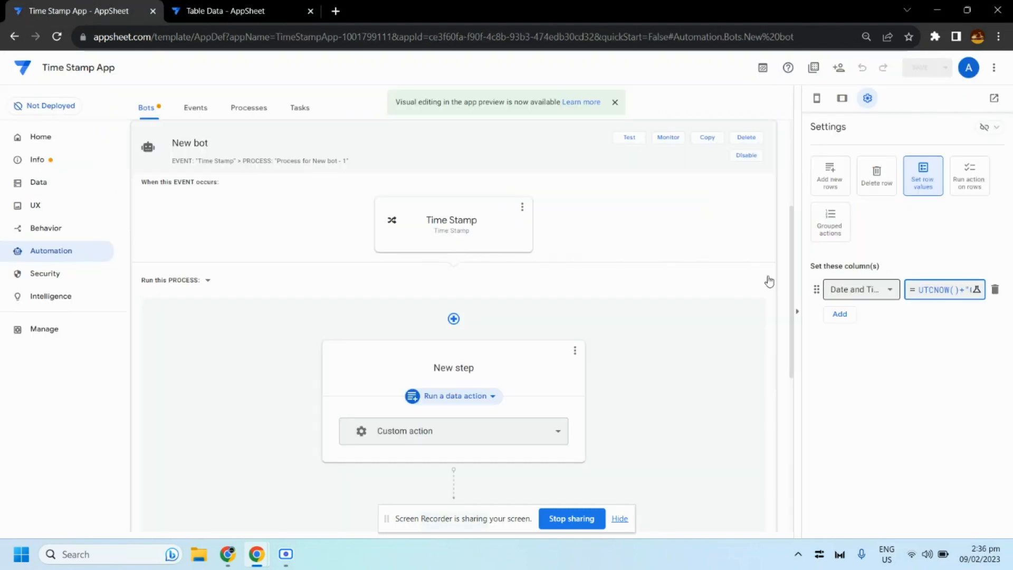
left_click(252, 6)
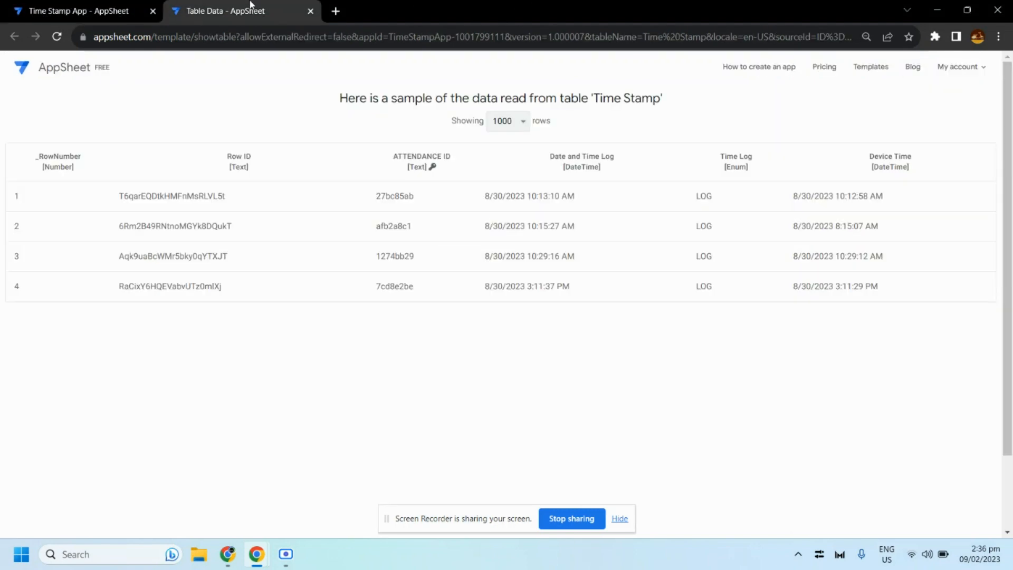
left_click(42, 10)
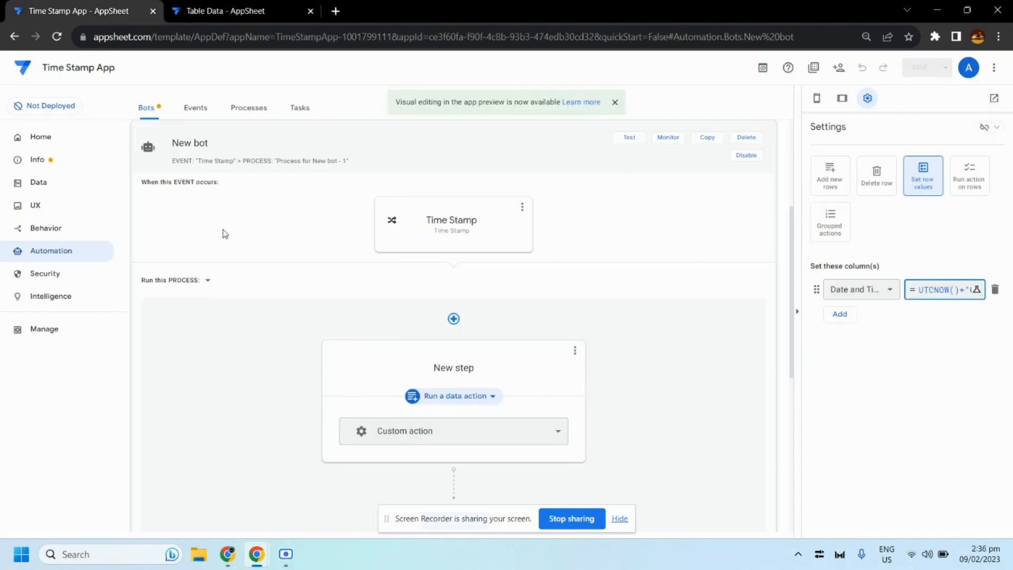
left_click(262, 5)
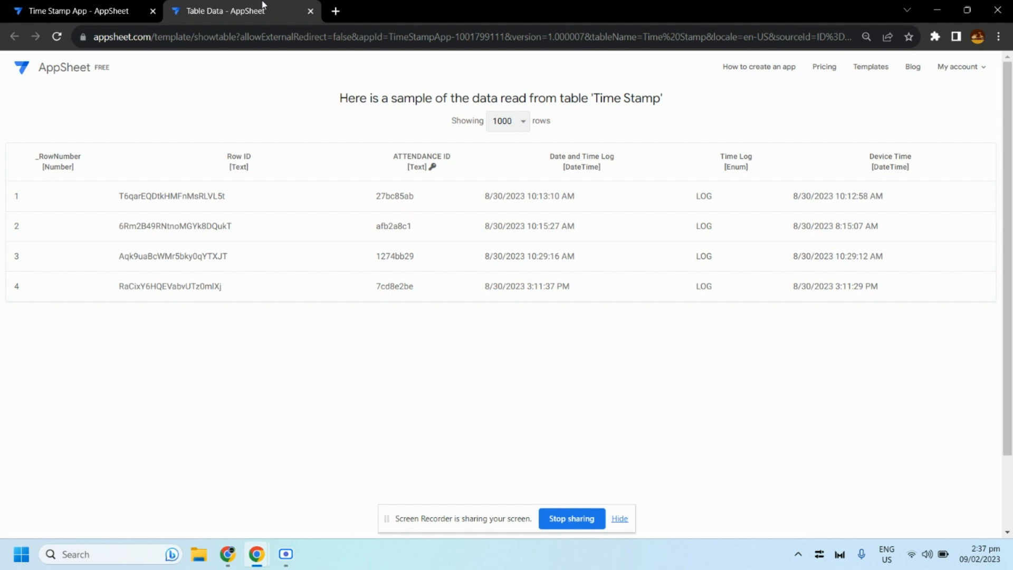
Step: Create a blank Google Sheets spreadsheet in a new browser tab
left_click(336, 12)
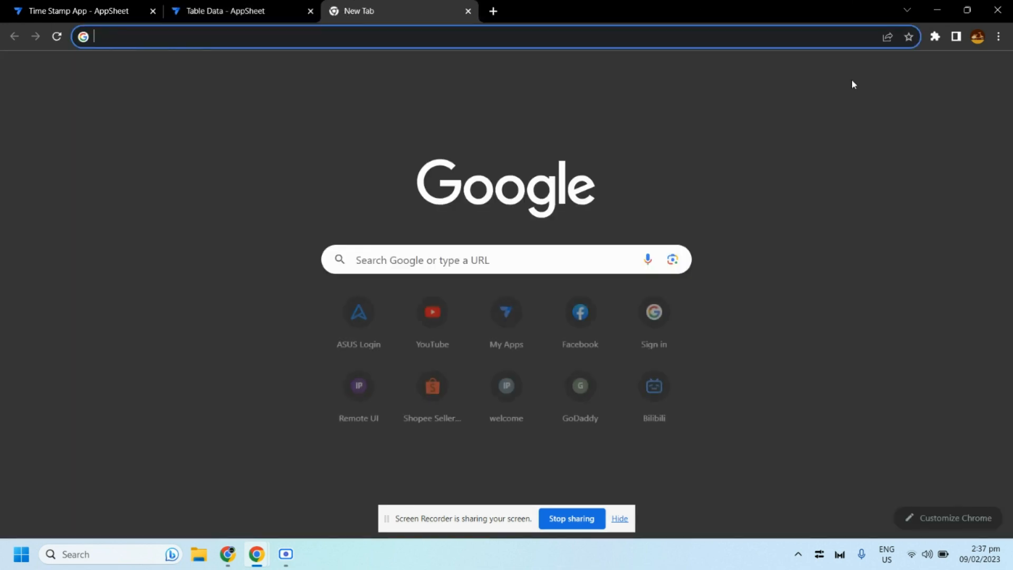
left_click(959, 71)
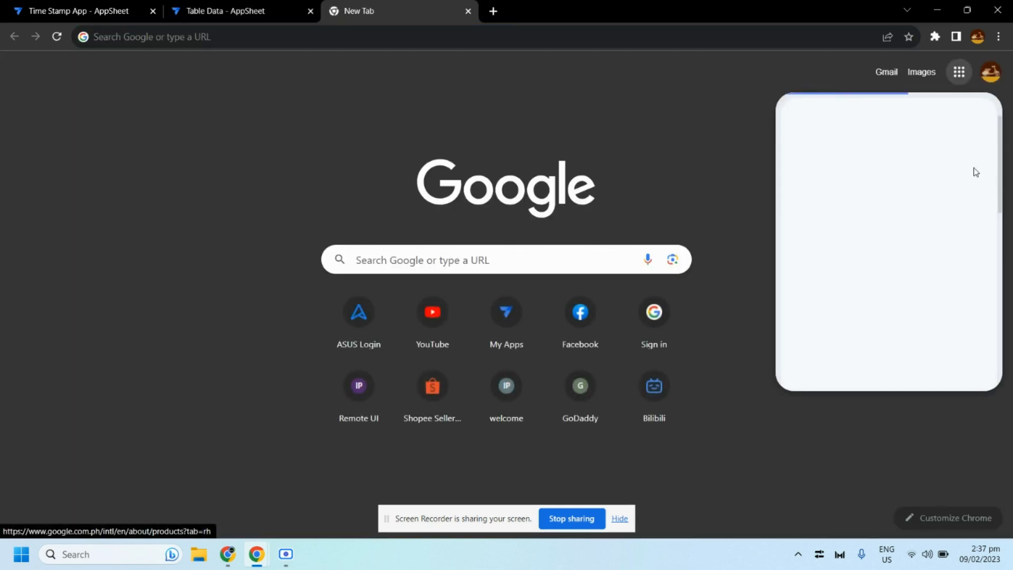
scroll(972, 331, "down", 5)
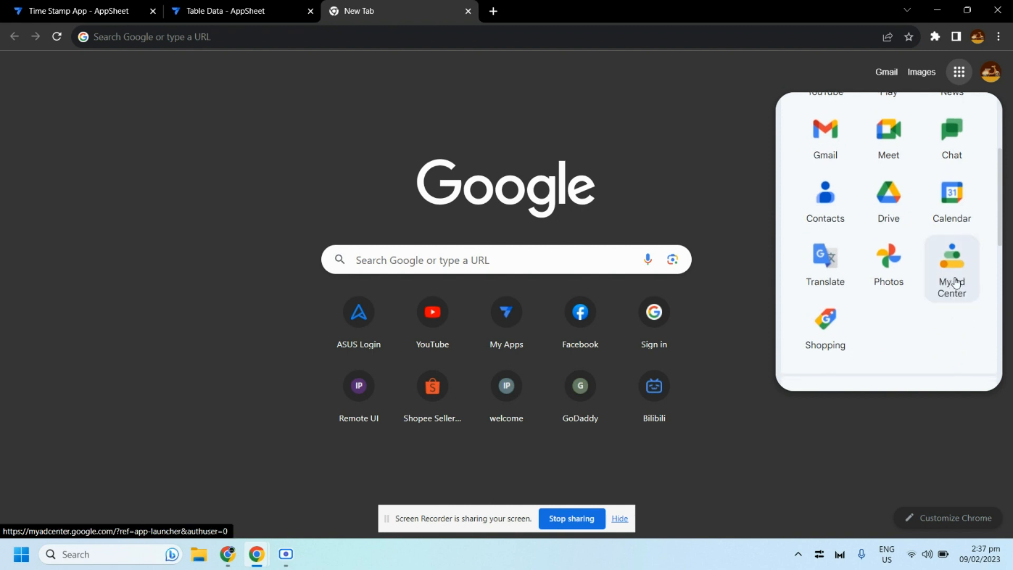
left_click(966, 309)
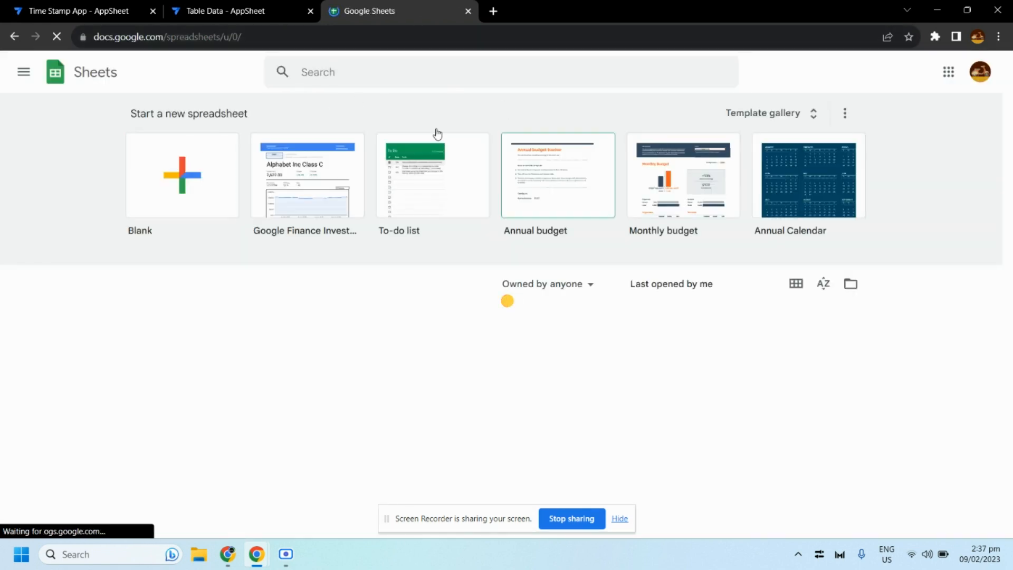
left_click(203, 184)
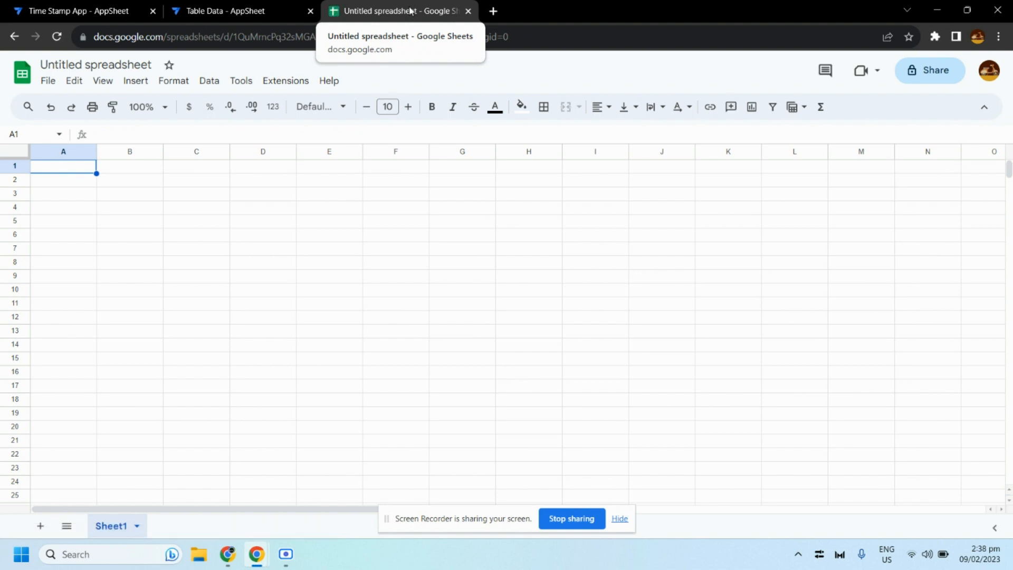
Step: Enter the headers "Latlong Log" in A1 and "Date and time Log" in B1, and fit column B to its text
double_click(50, 172)
type("Lat")
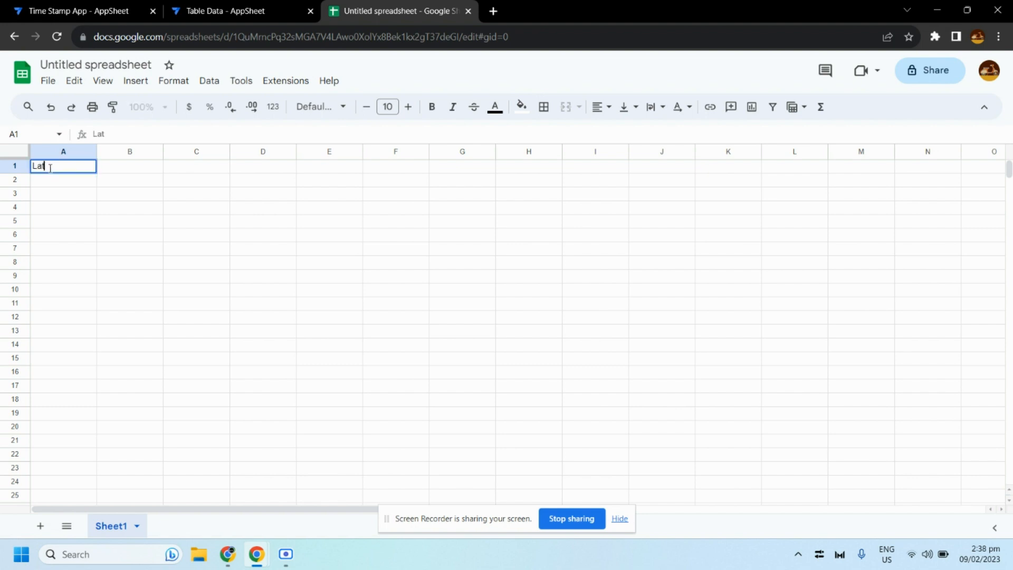
type("long Log")
key("Tab")
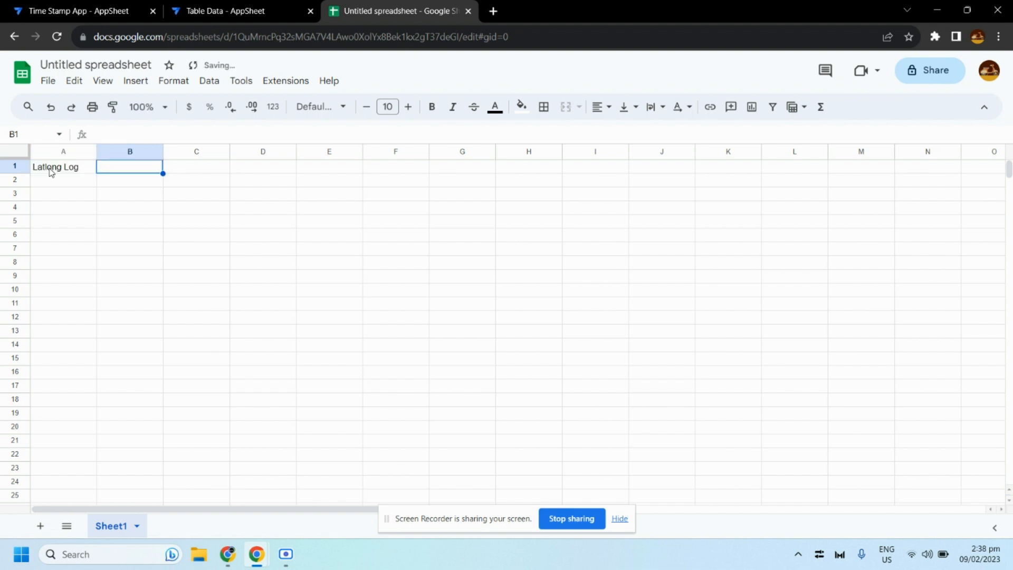
type("Date an")
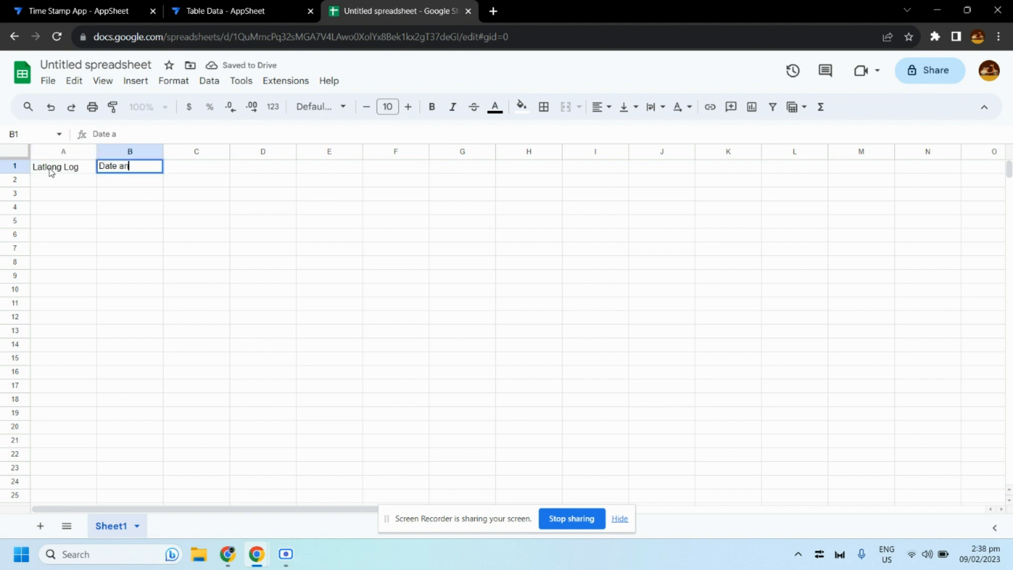
type("d time ")
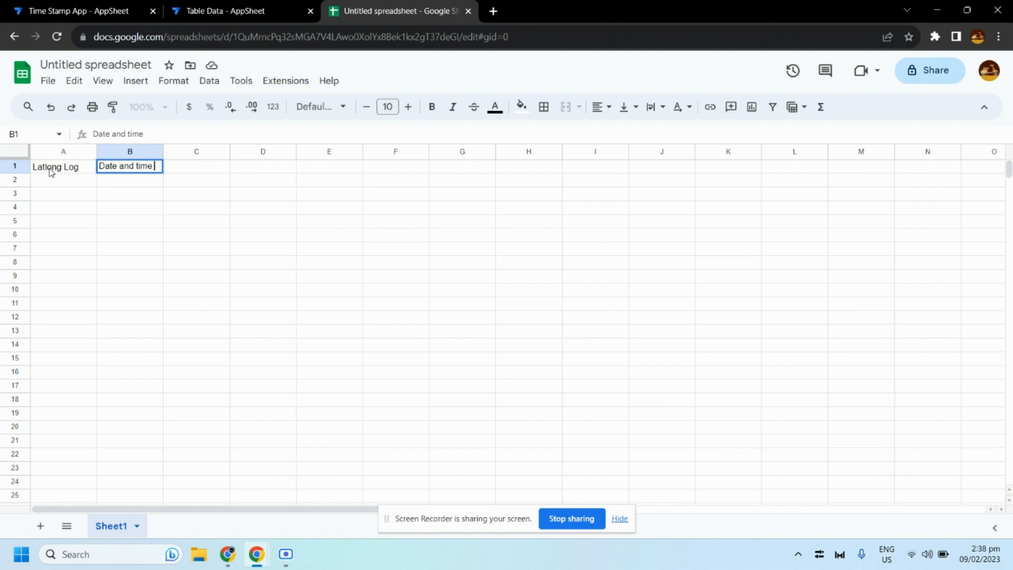
type("Log")
left_click(280, 233)
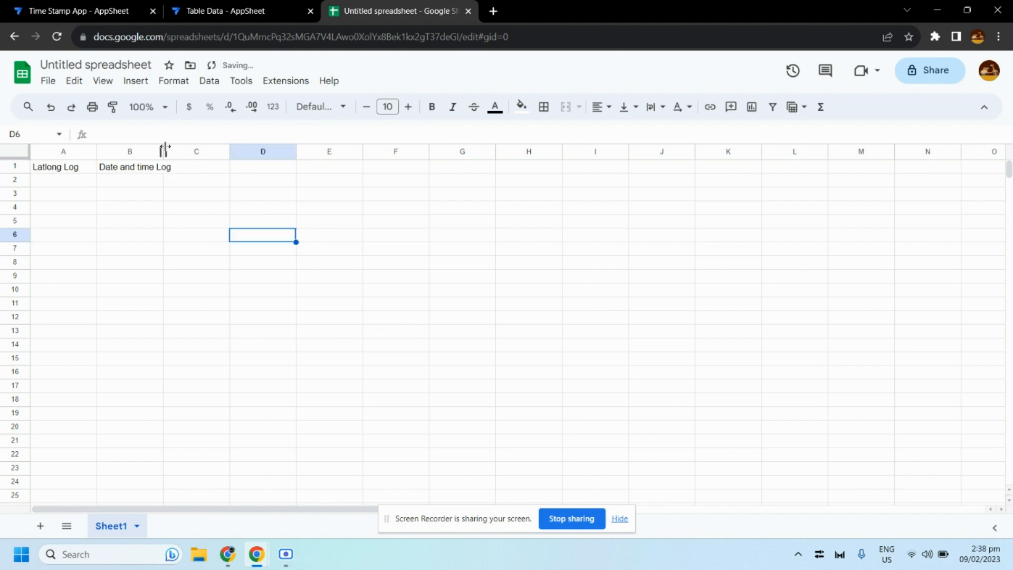
double_click(162, 151)
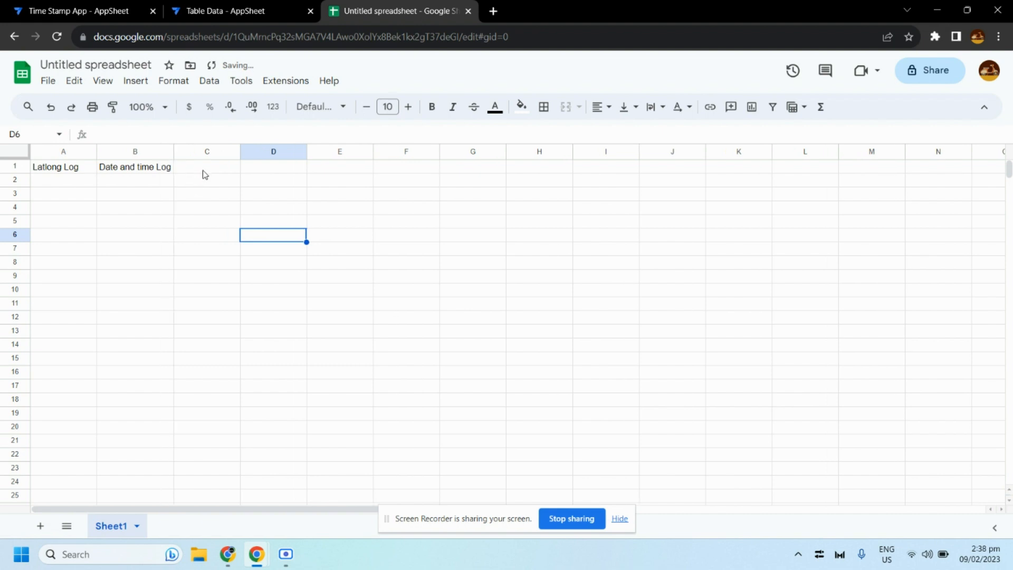
Step: Enter the headers "Date" in C1 and "Get Time Log" in D1
left_click(204, 169)
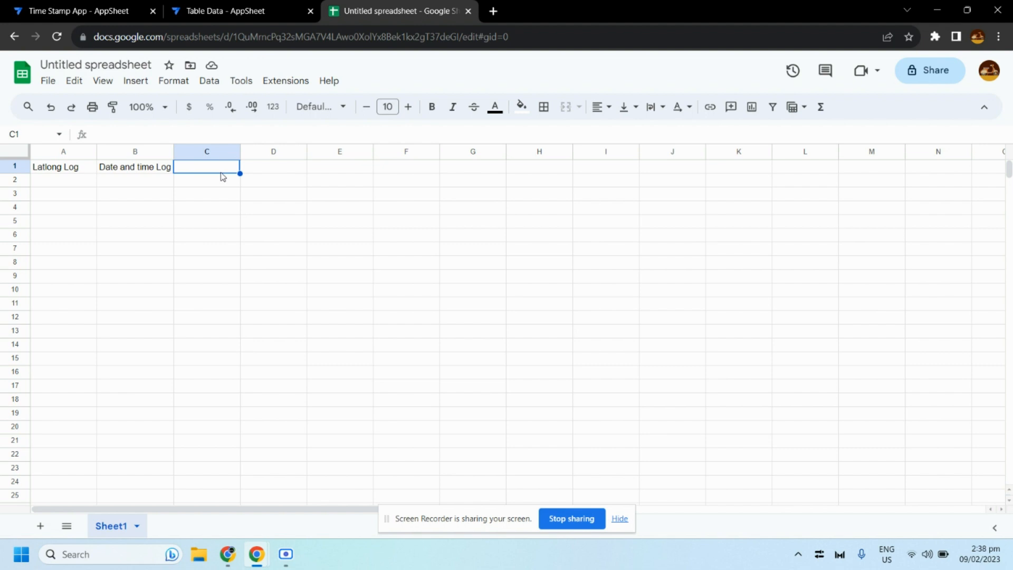
type("Date")
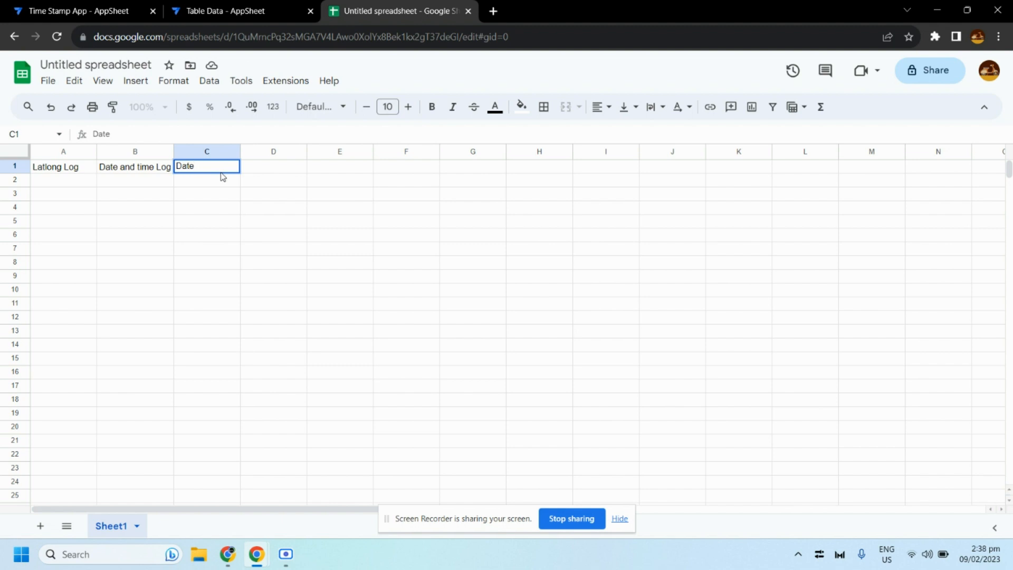
key("Left")
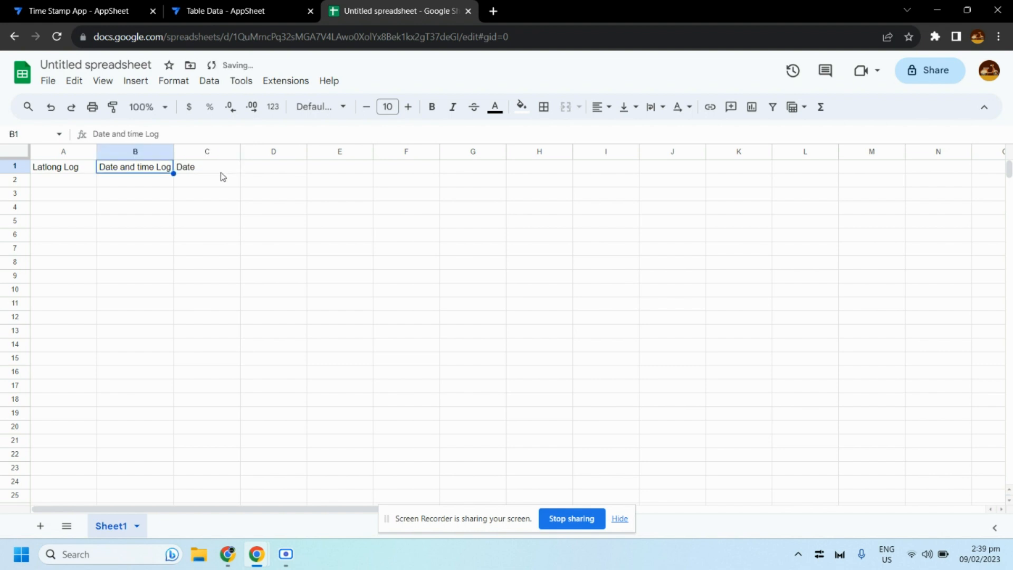
key("Right")
key("Right")
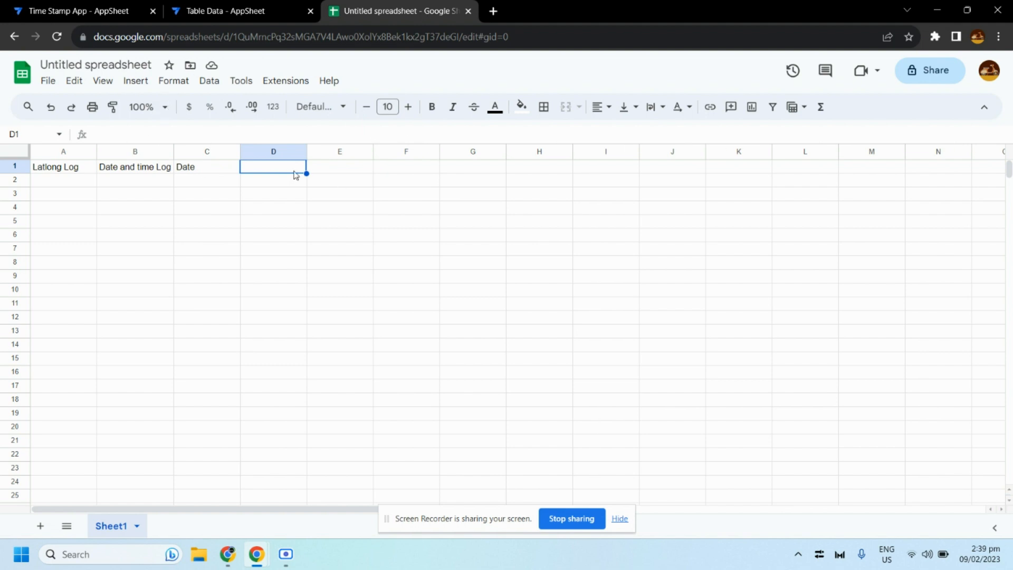
type("Get T")
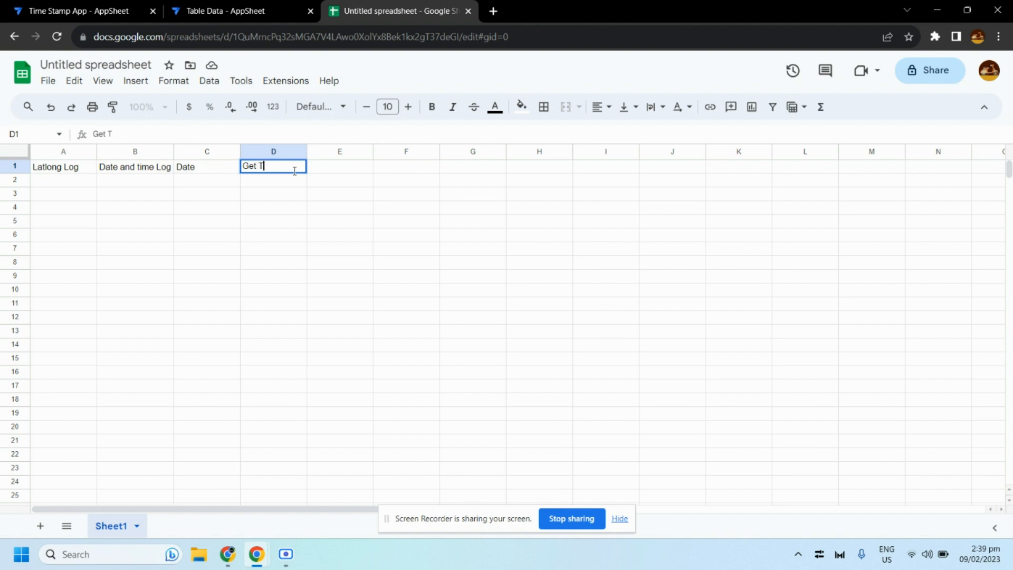
type("ime Log")
key("Tab")
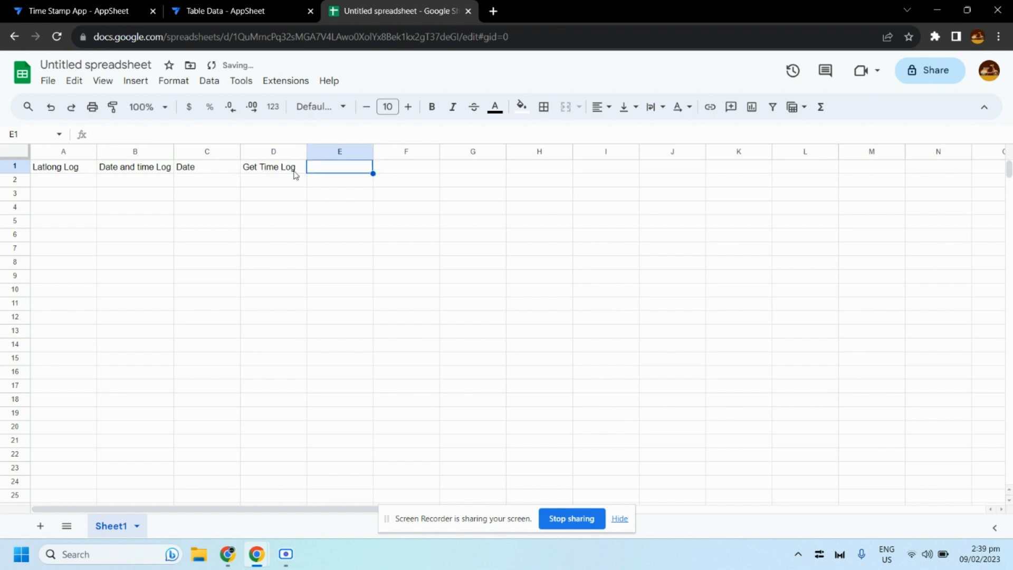
Step: Enter the header "Date and Time Log Device" in E1 and widen column E
type("D")
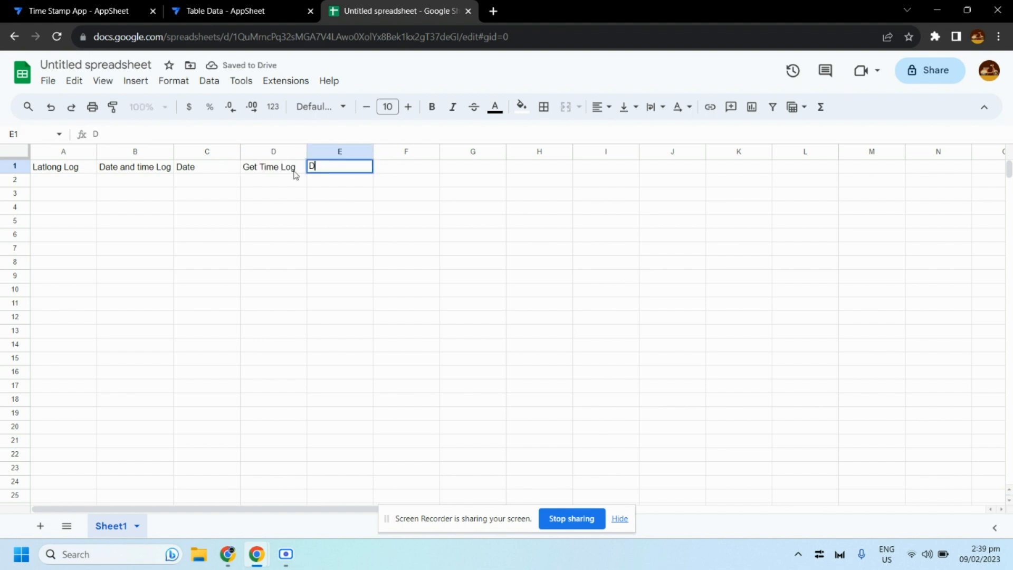
type("ate and Time ")
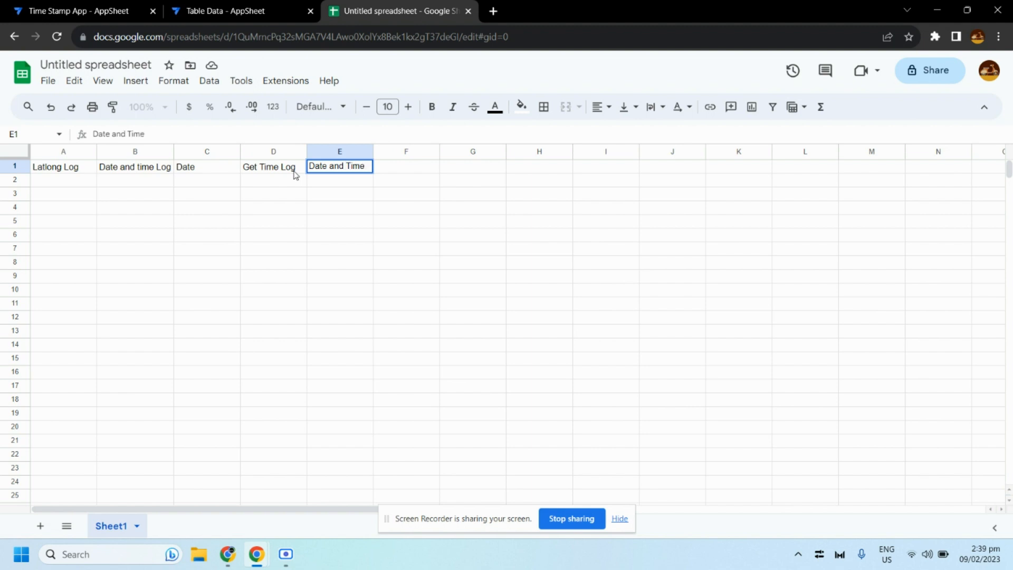
type("Log")
left_click_drag(373, 152, 411, 152)
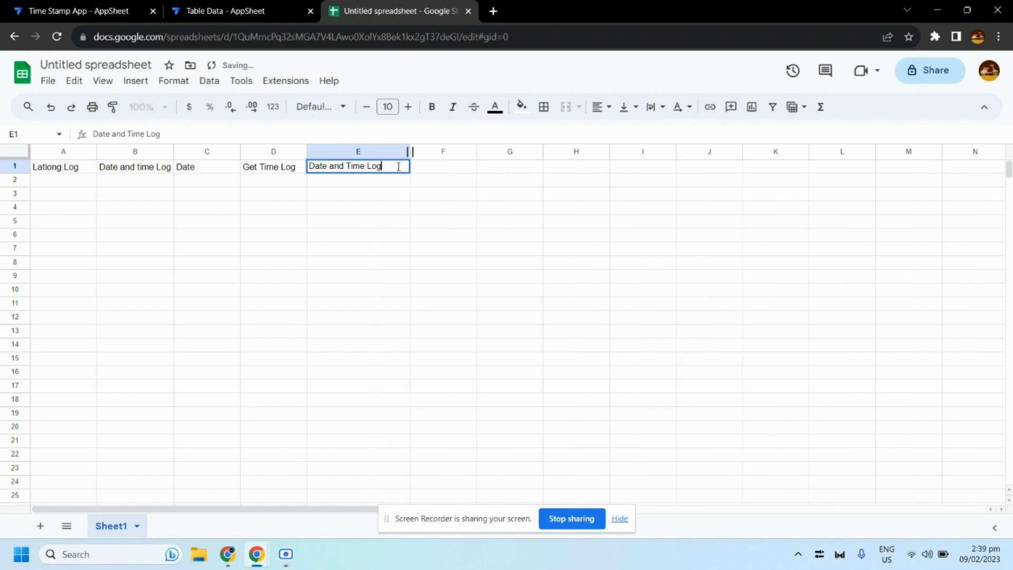
type("Dev")
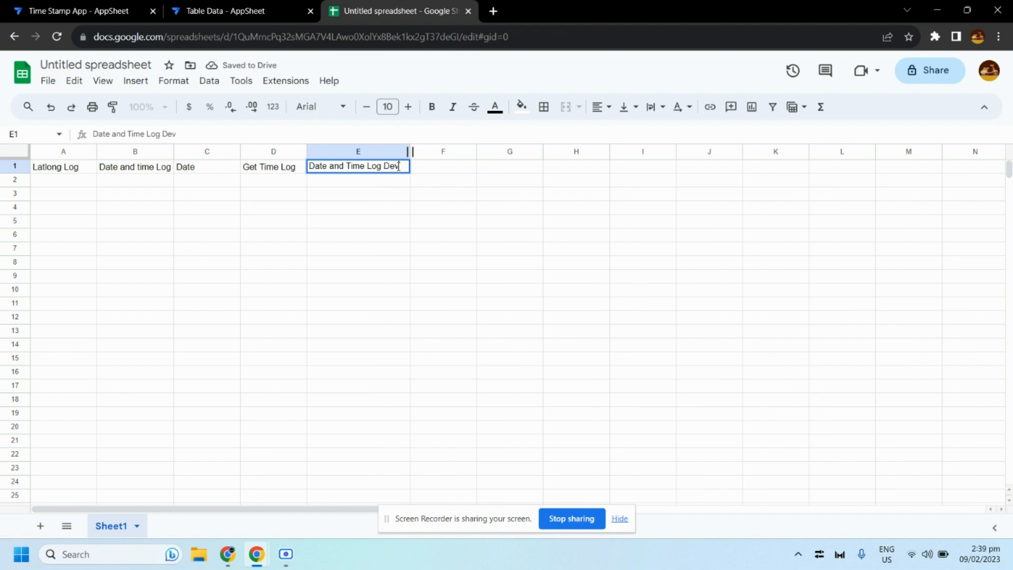
type("ice")
left_click(421, 221)
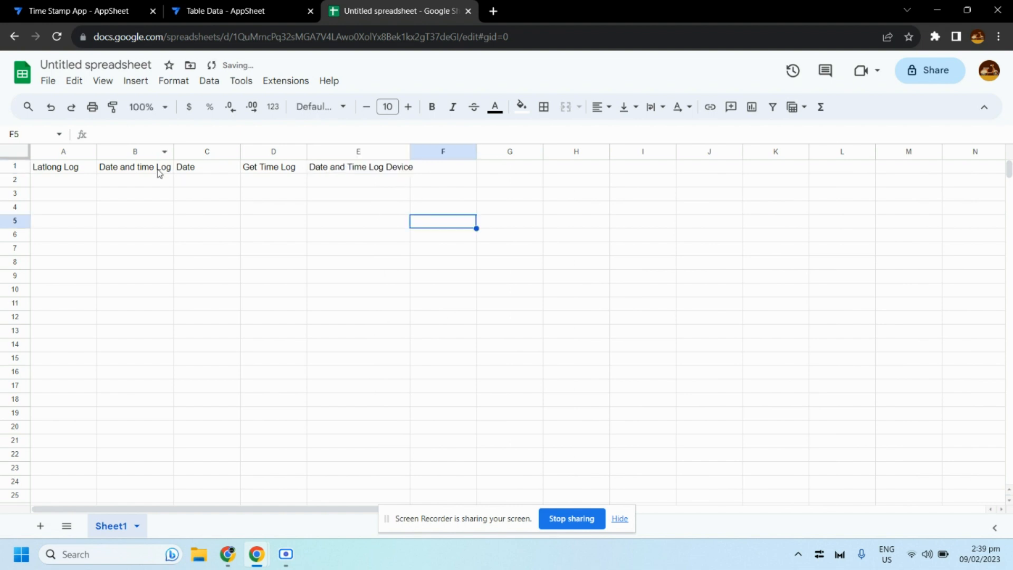
Step: Widen column B and extend the header in B1 to "Date and time Log Server"
left_click_drag(174, 152, 202, 152)
left_click(200, 168)
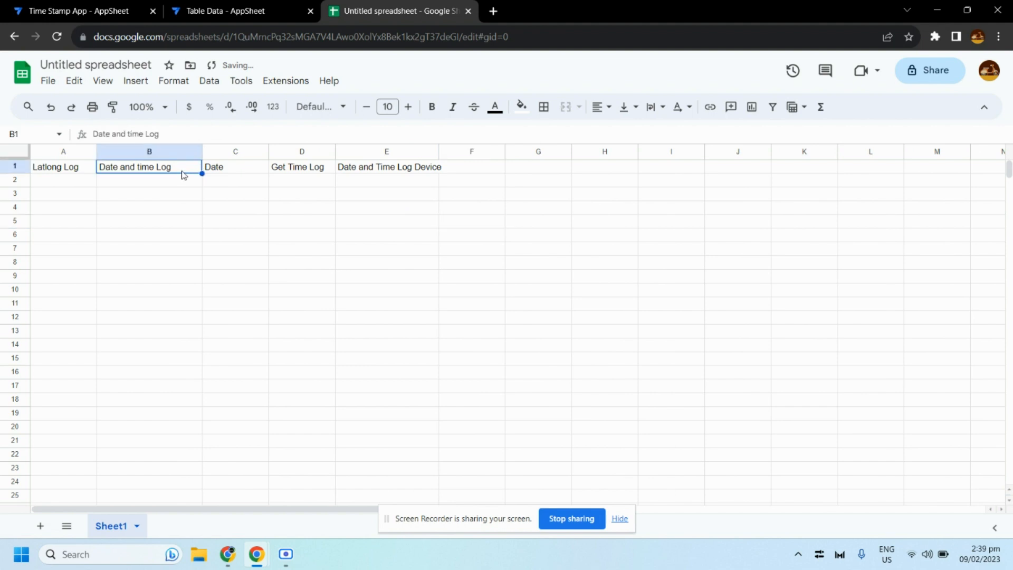
double_click(185, 168)
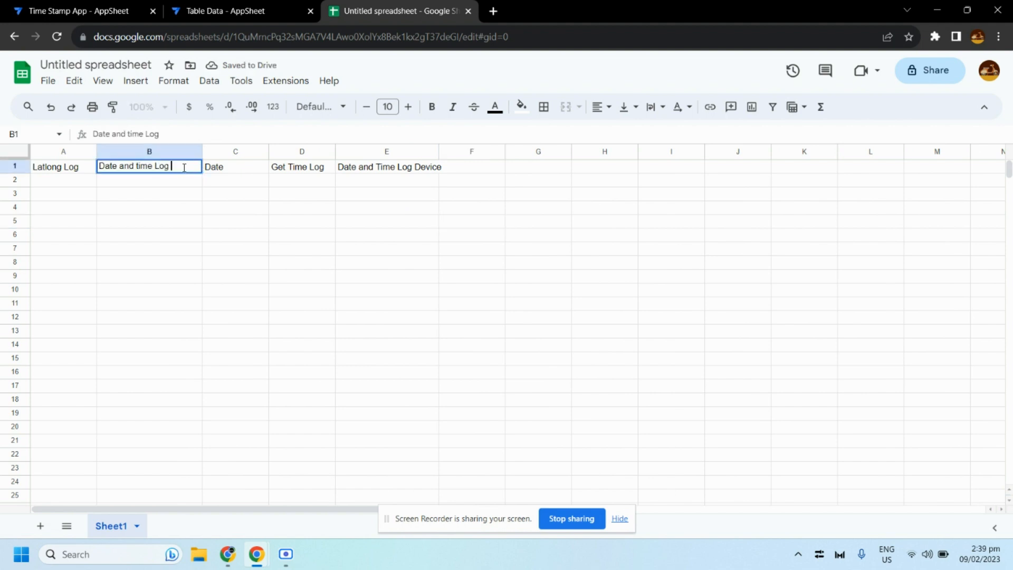
type("Server")
left_click(346, 289)
left_click(565, 237)
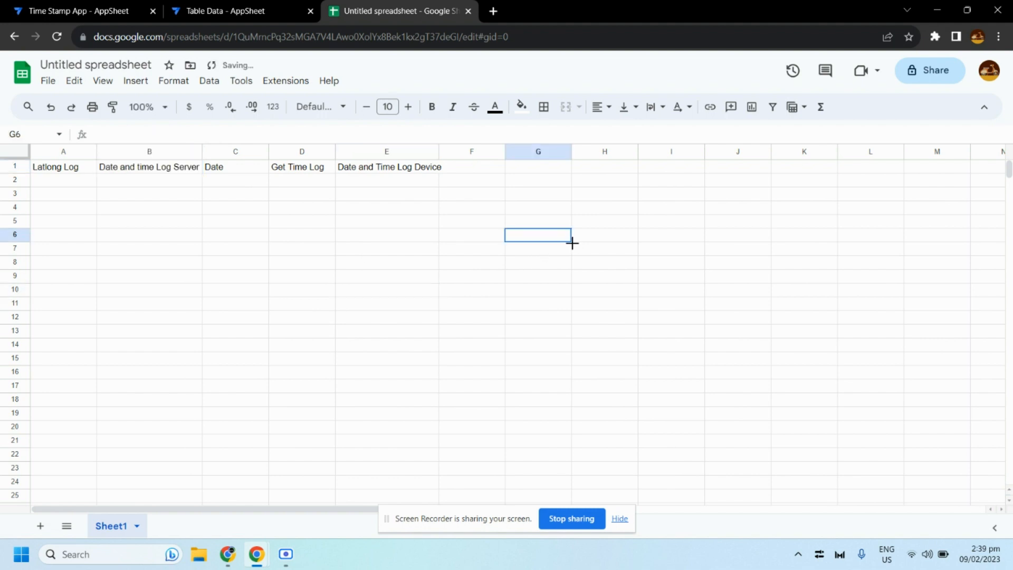
Step: Widen columns E and B slightly so their headers fit with some spare room
left_click_drag(439, 152, 451, 152)
left_click(481, 285)
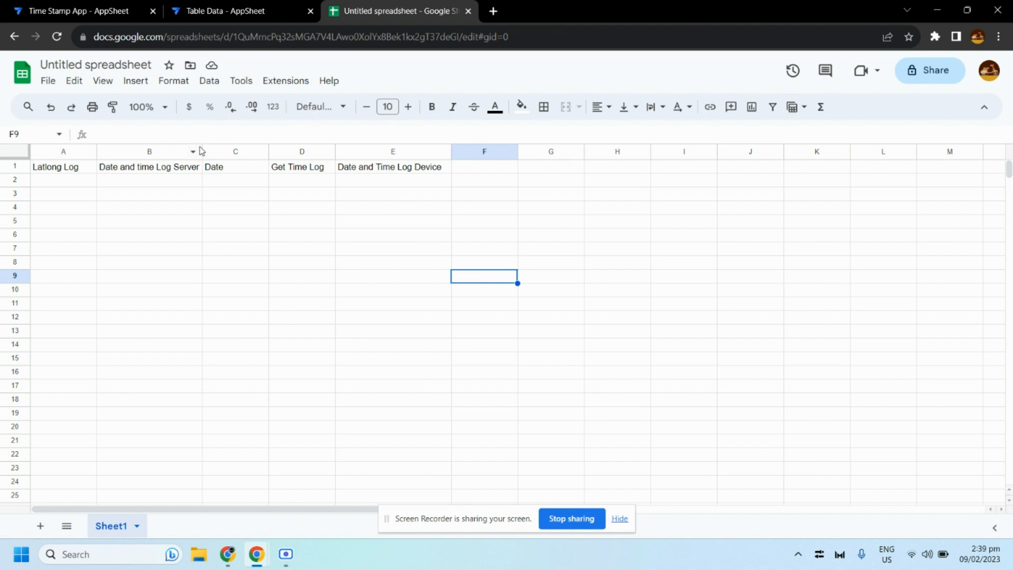
left_click_drag(204, 151, 213, 151)
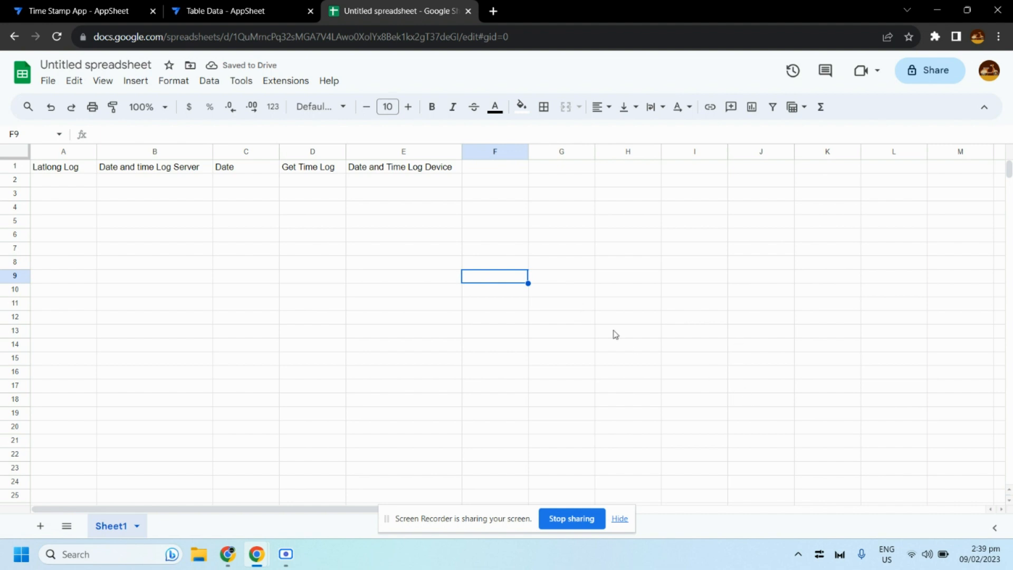
left_click(590, 220)
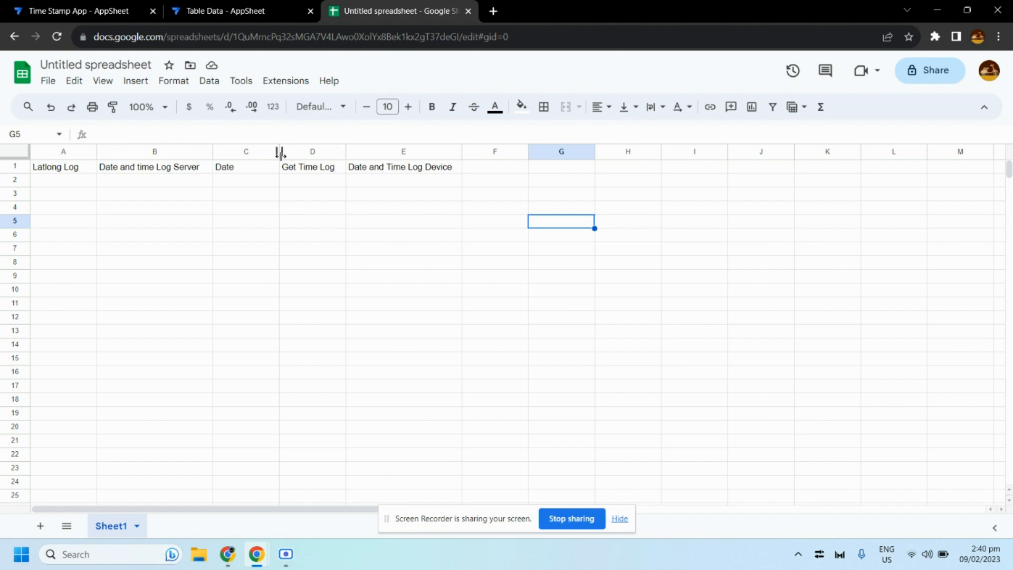
left_click(791, 389)
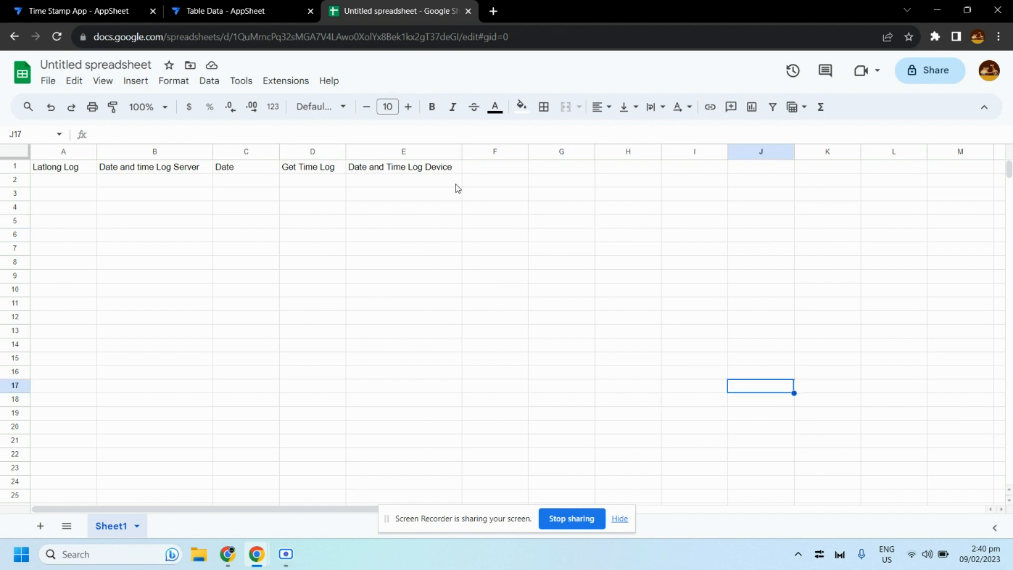
left_click(475, 184)
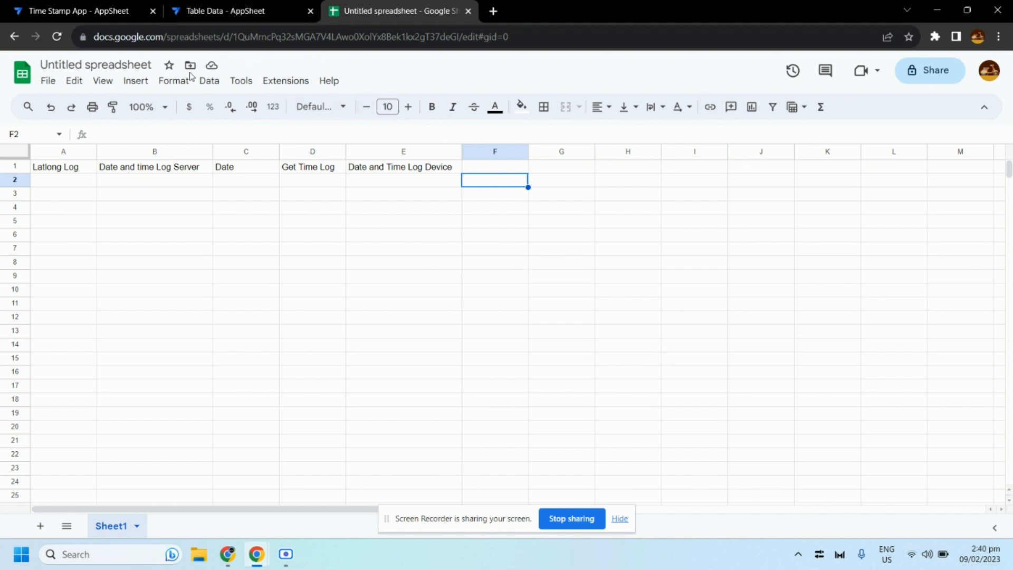
Step: Rename the spreadsheet as "Get Time Server"
left_click(153, 64)
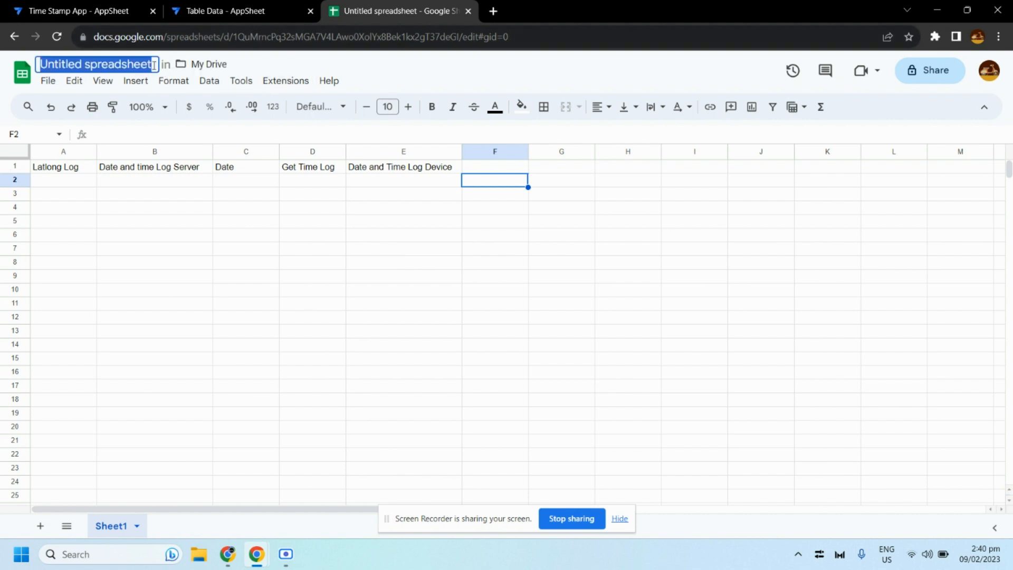
type("T")
key("BackSpace")
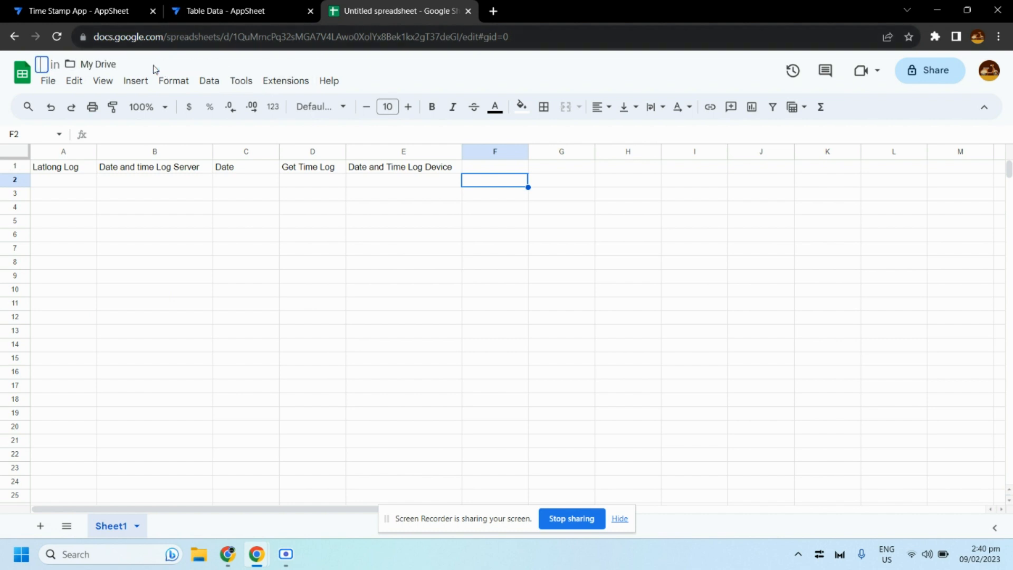
type("T")
key("BackSpace")
type("Get")
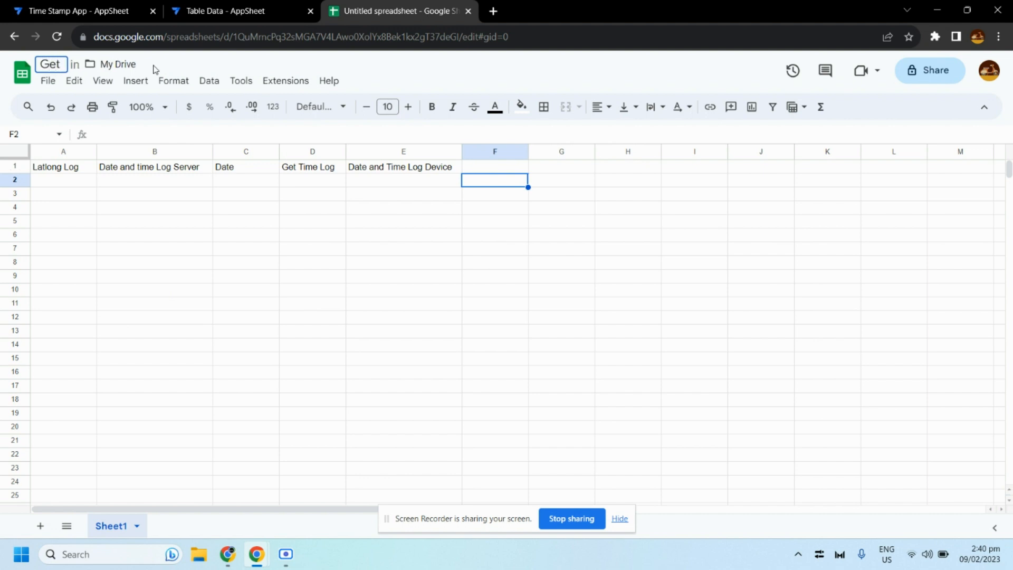
type(" Time s")
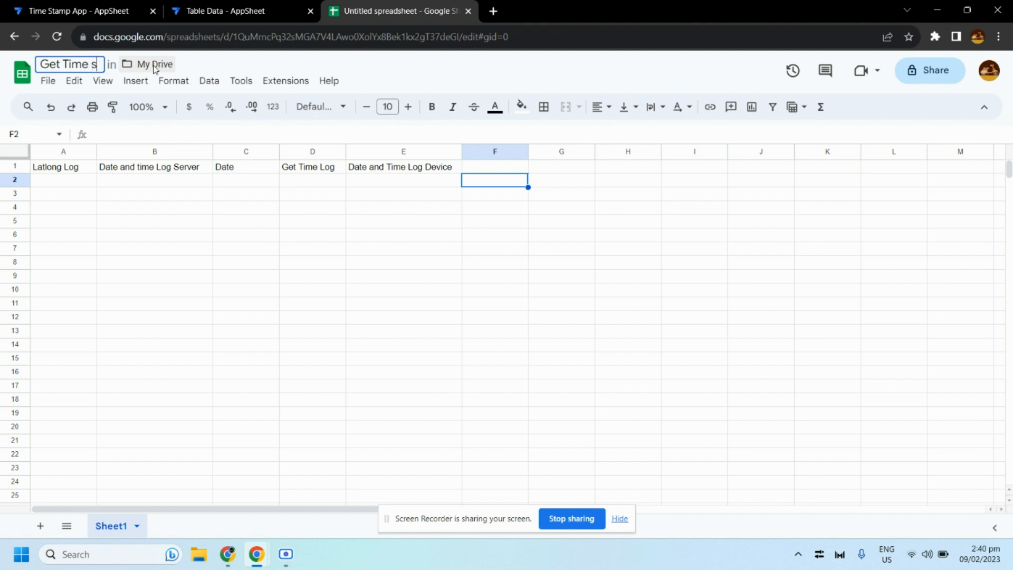
type("erver")
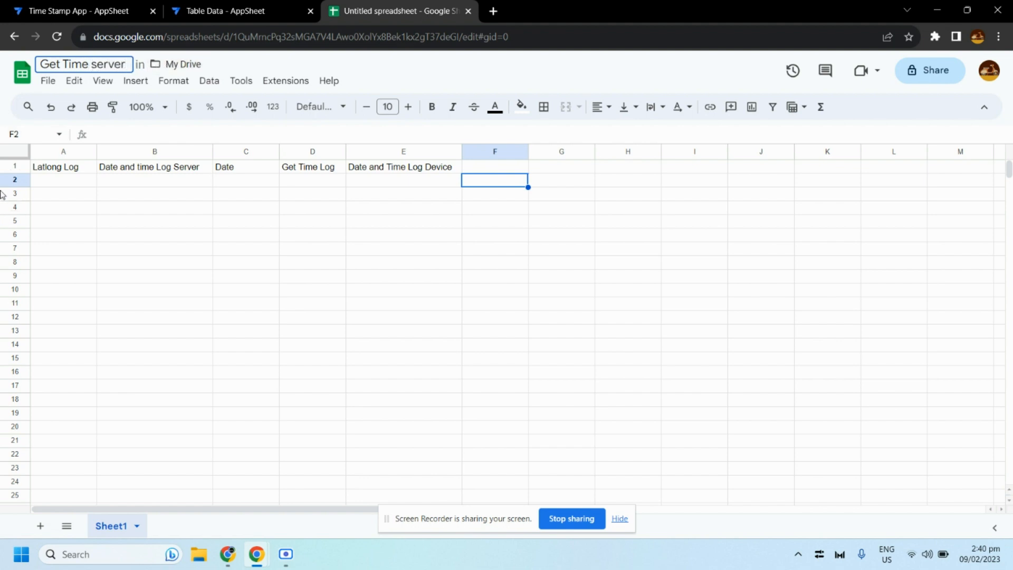
left_click(97, 64)
key("BackSpace")
type("S")
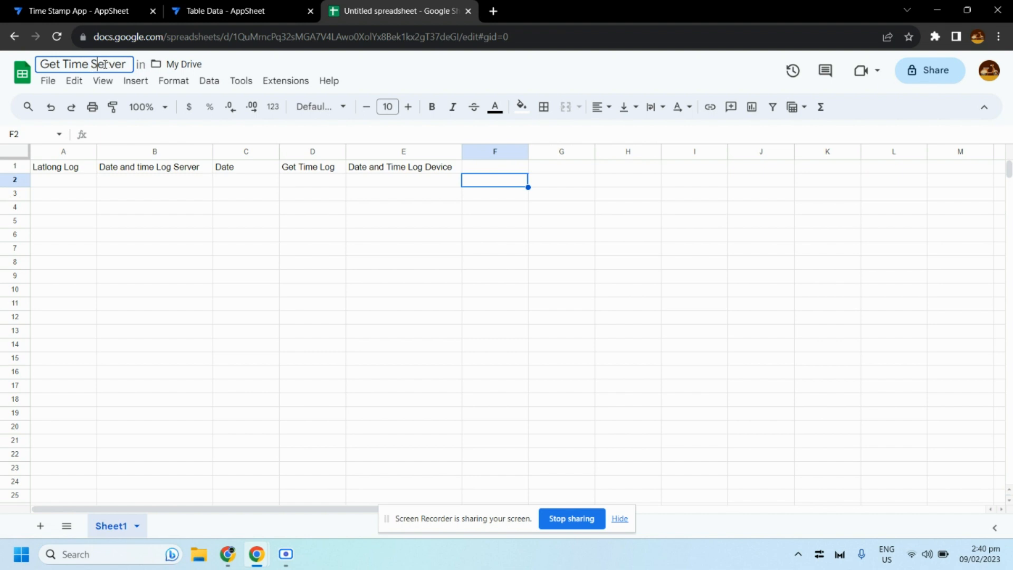
left_click(399, 263)
left_click(547, 275)
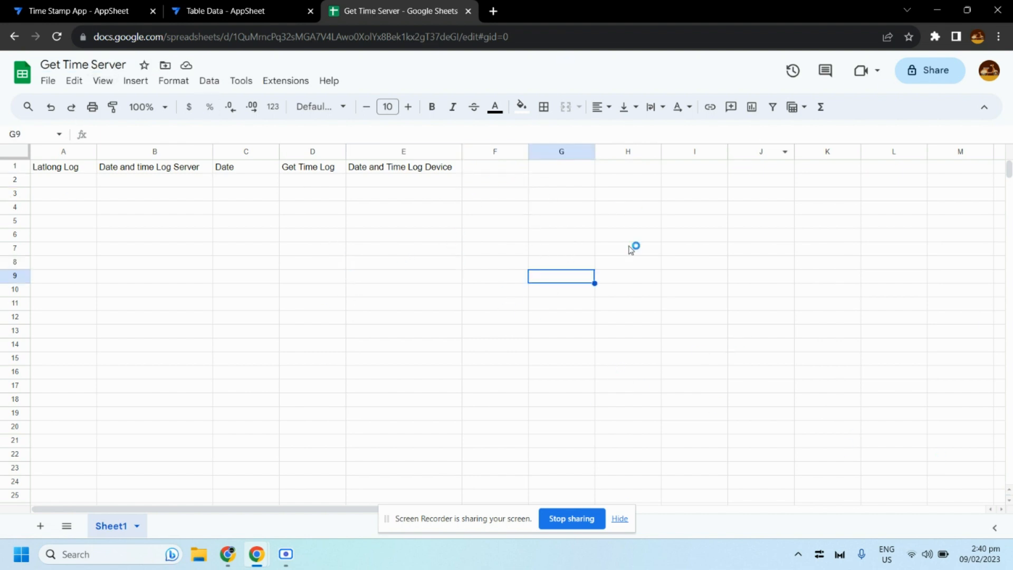
left_click(313, 247)
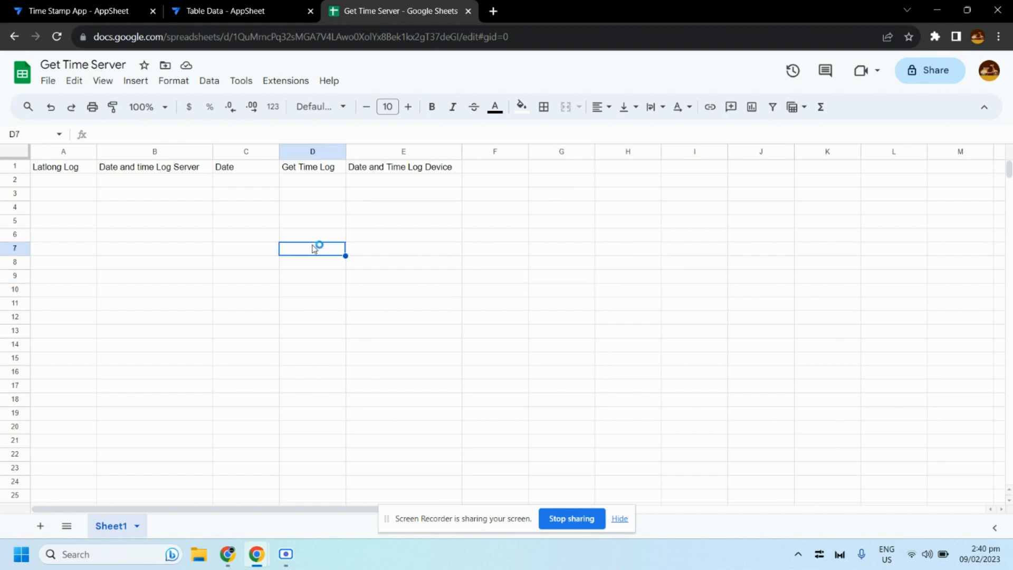
left_click(327, 223)
left_click(327, 194)
left_click(334, 180)
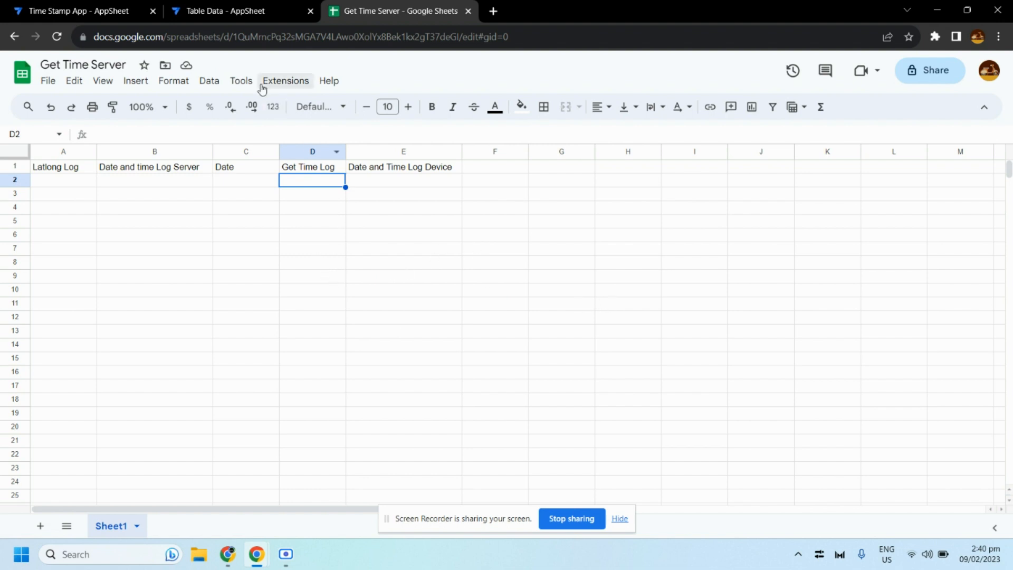
Step: Create an AppSheet app from the spreadsheet and proceed to customizing it in the app editor
left_click(290, 87)
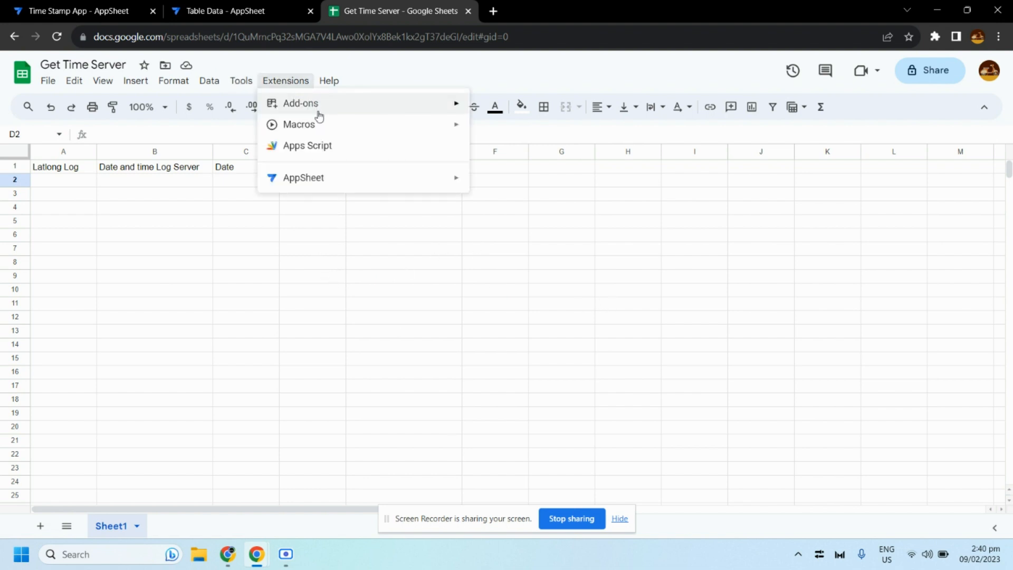
mouse_move(340, 188)
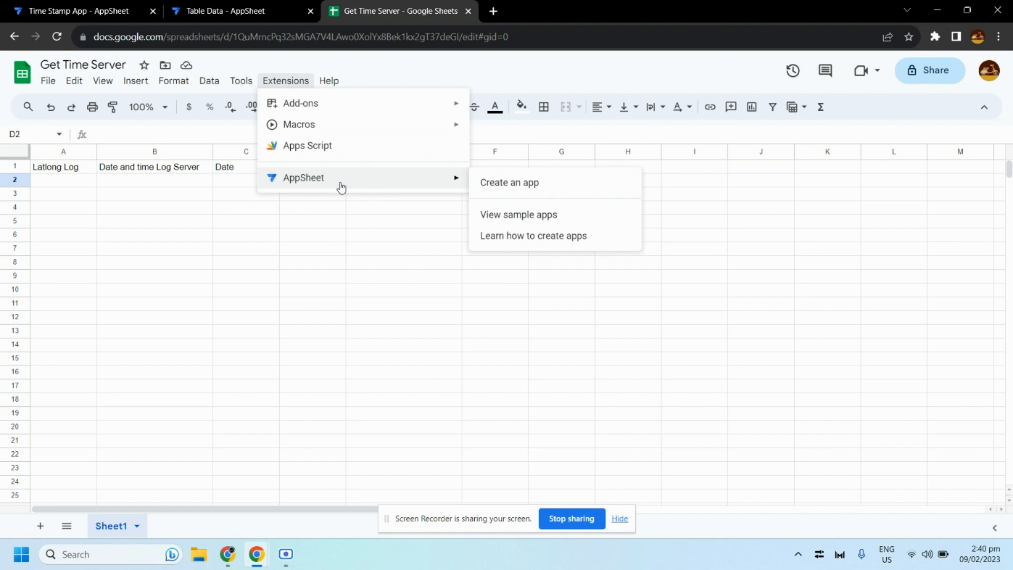
left_click(554, 189)
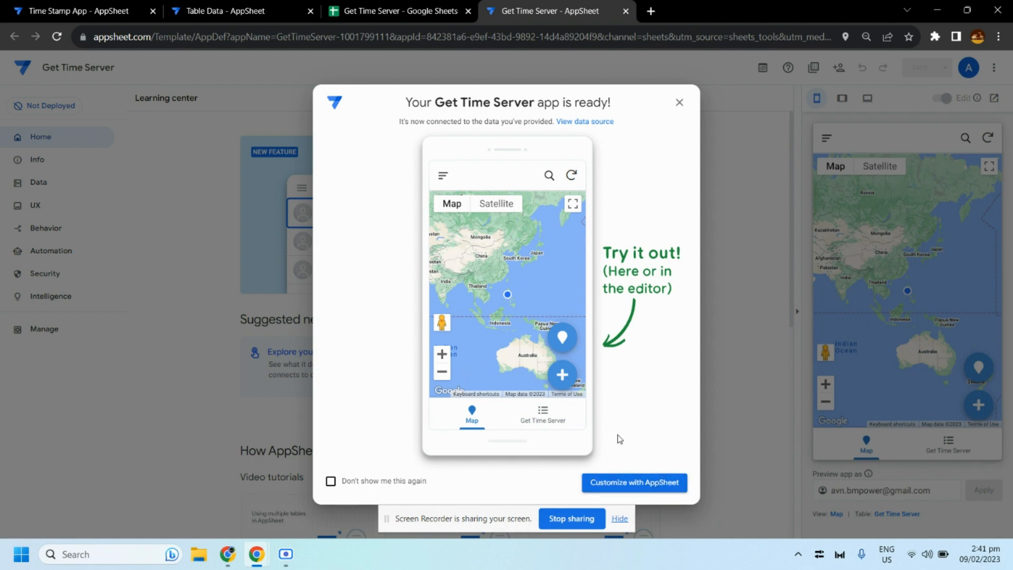
left_click(656, 490)
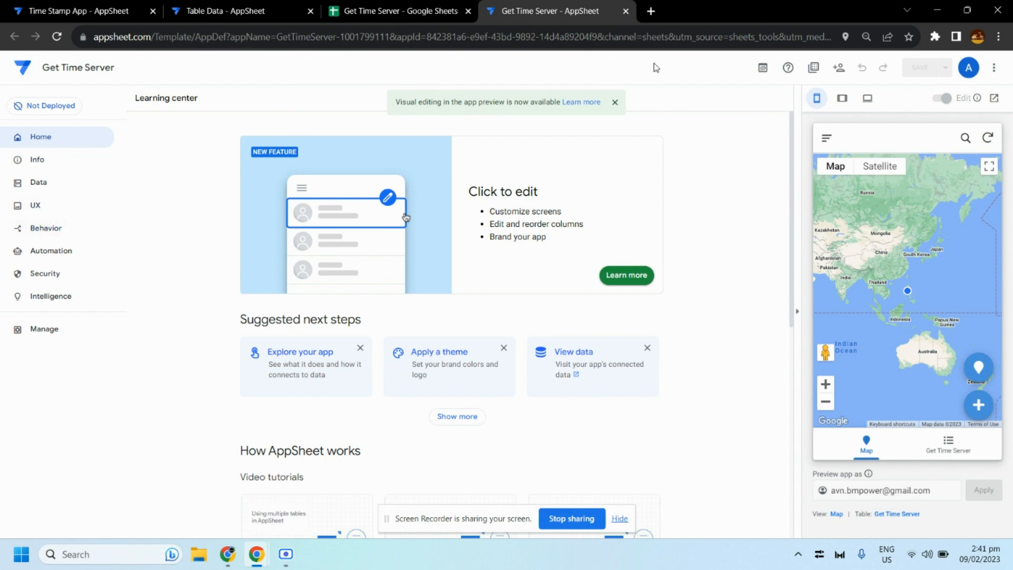
Step: Open the app's data tables and check the Map and Get Time Server views in the app preview
left_click(51, 188)
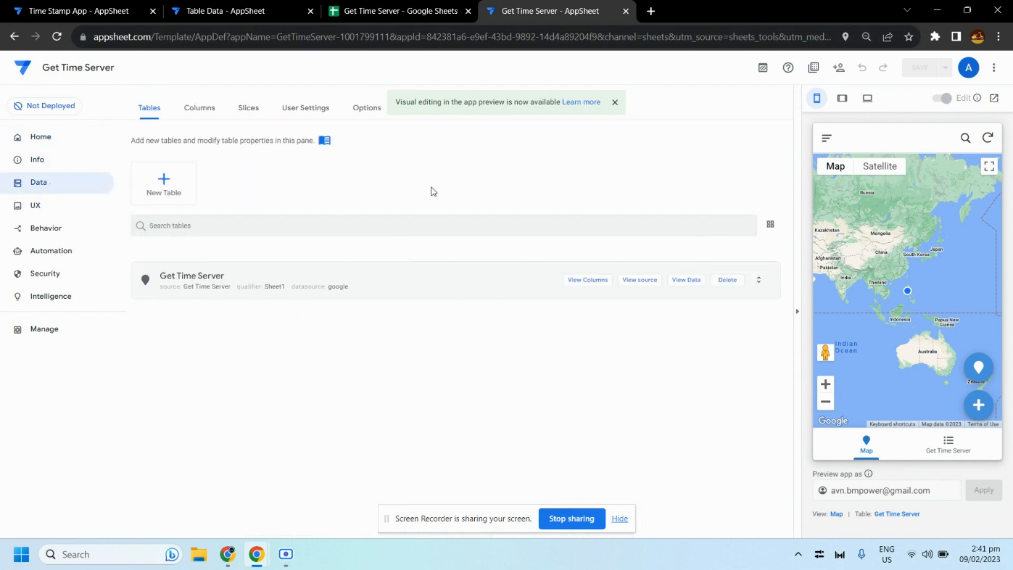
scroll(955, 274, "down", 3)
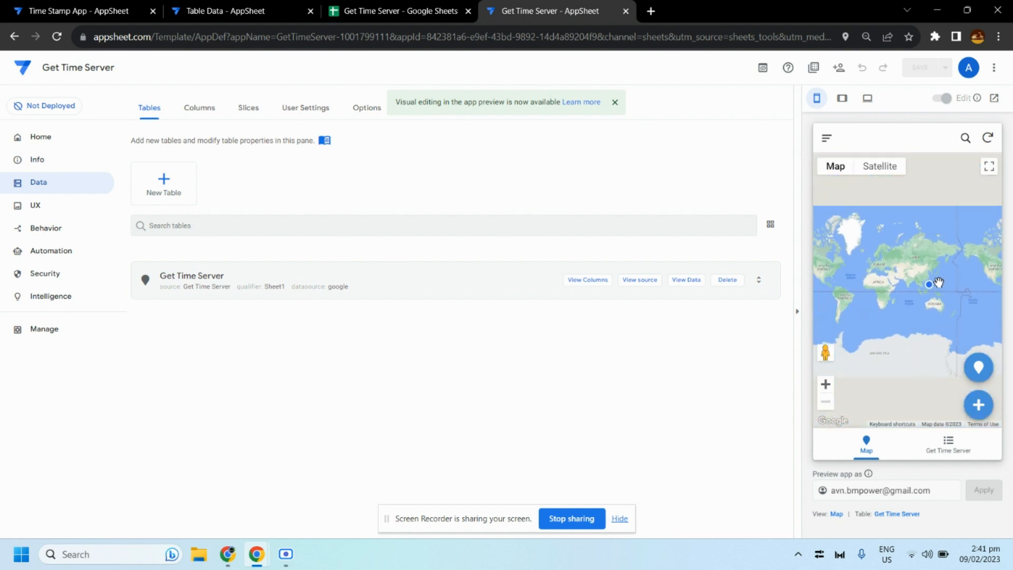
left_click(951, 446)
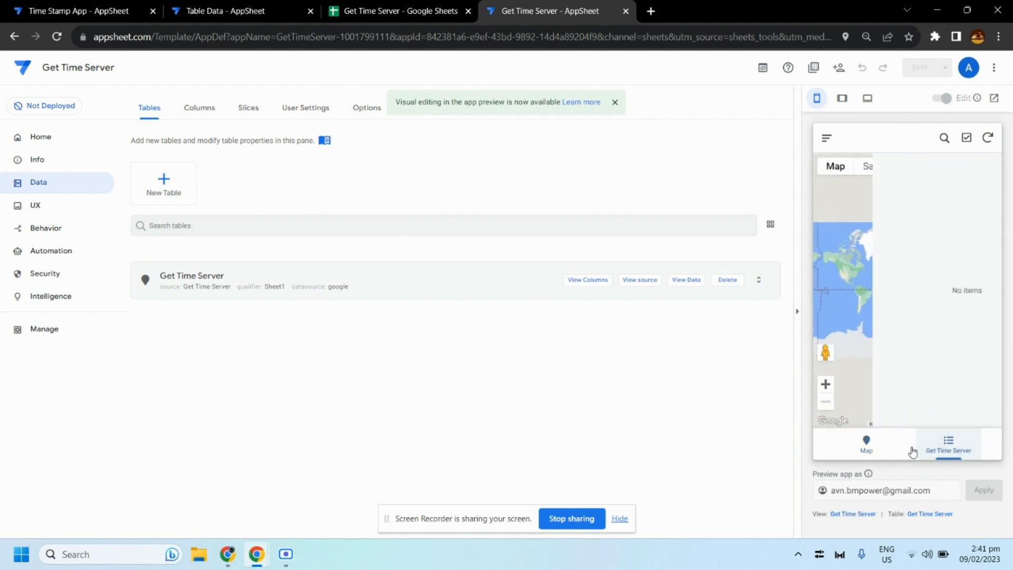
left_click(866, 443)
left_click(954, 447)
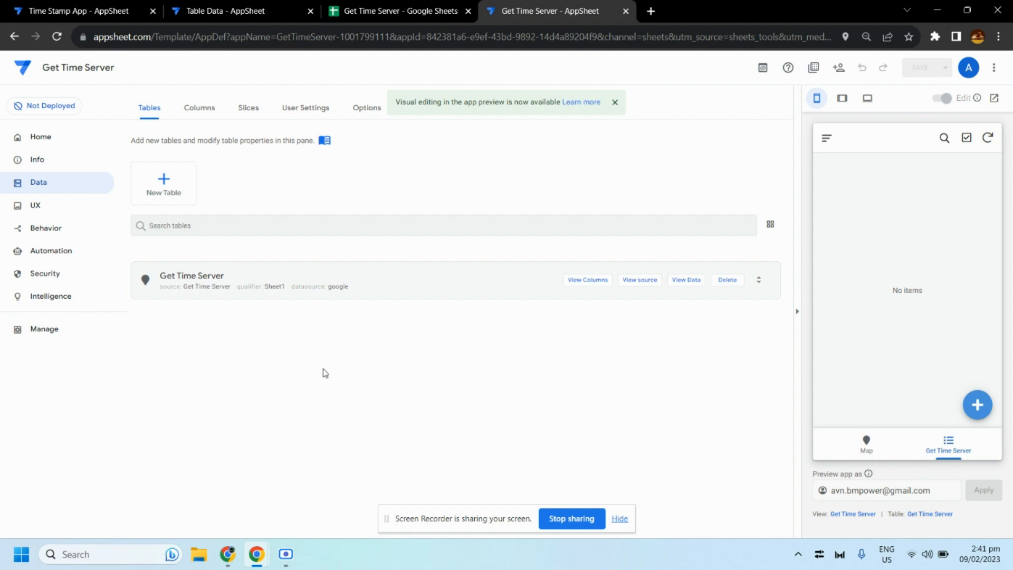
Step: Open the column settings of the Get Time Server table and hide the Latlong Log column
left_click(521, 276)
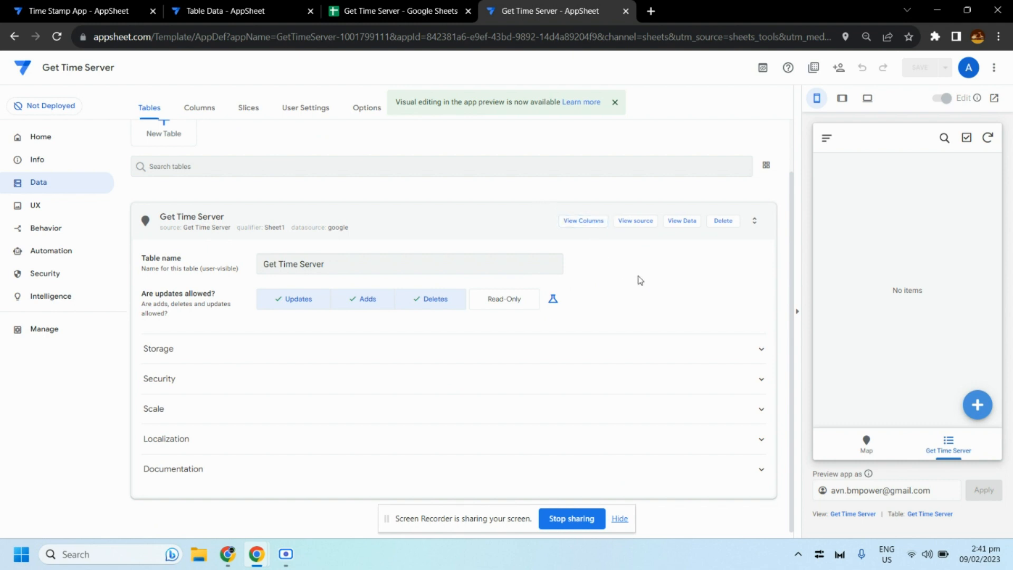
left_click(590, 222)
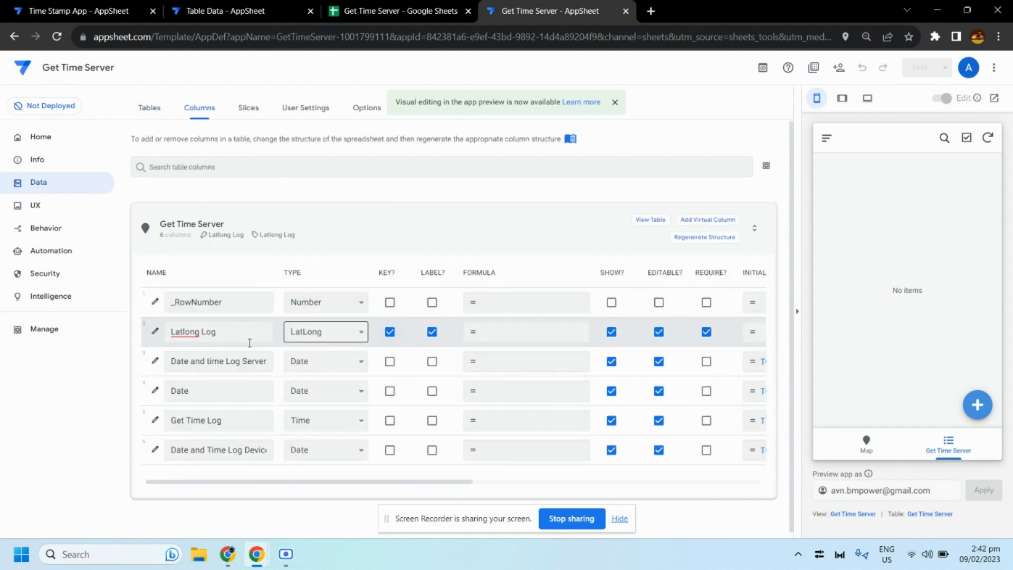
left_click(221, 338)
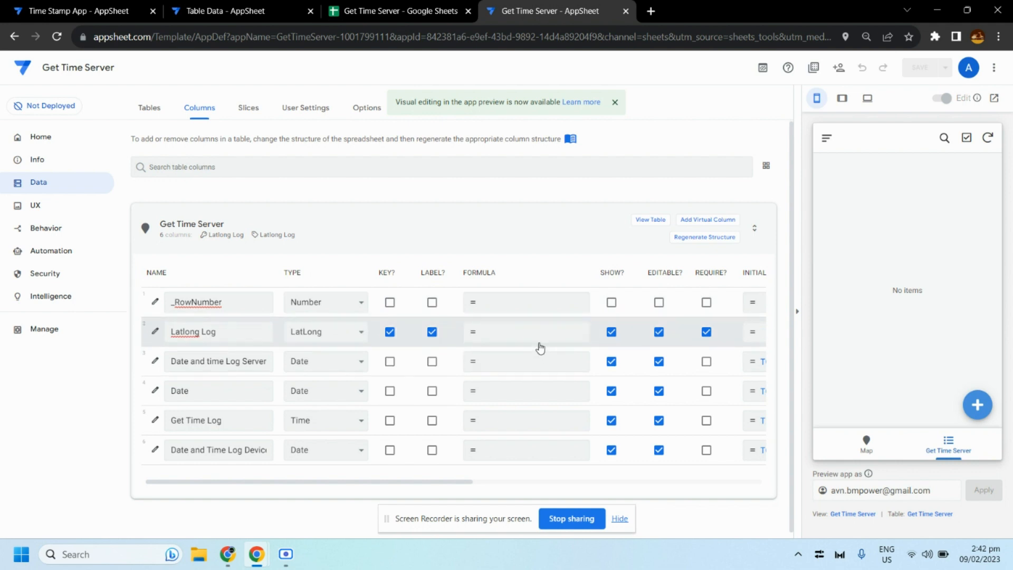
left_click(611, 332)
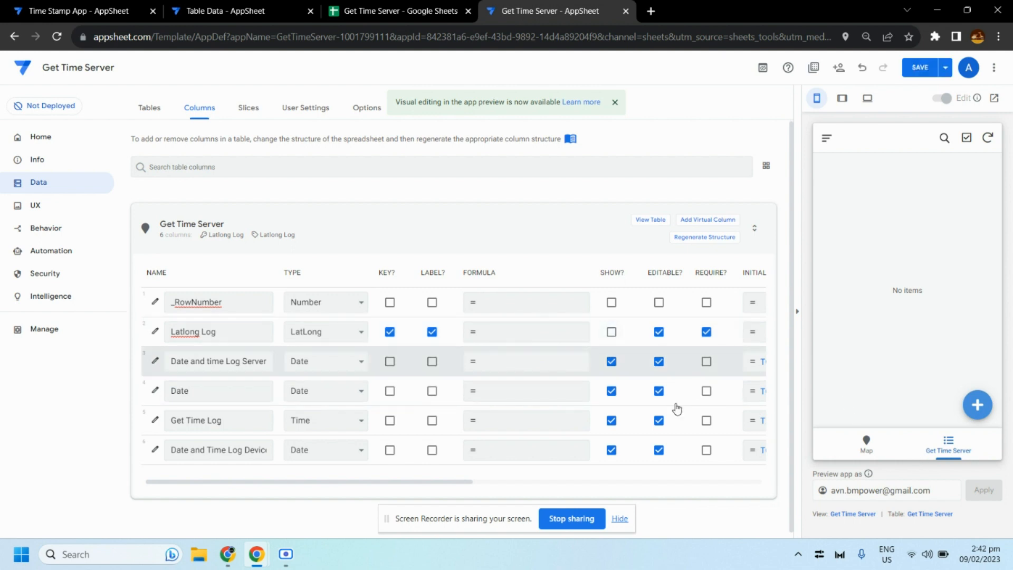
Step: Set the Latlong Log column's initial value to HERE() and make the column non-editable
left_click_drag(437, 482, 515, 492)
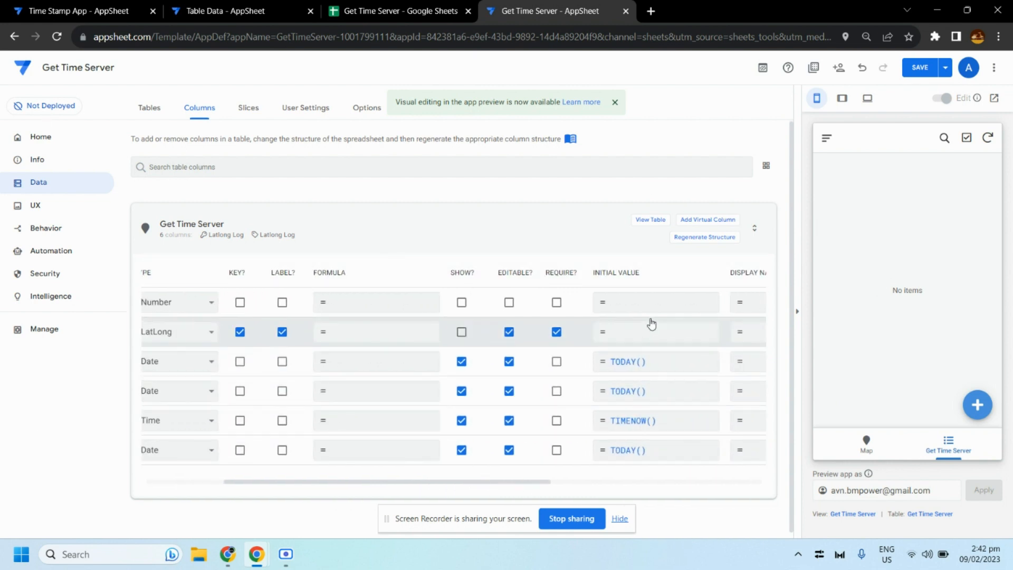
left_click(664, 335)
left_click(635, 337)
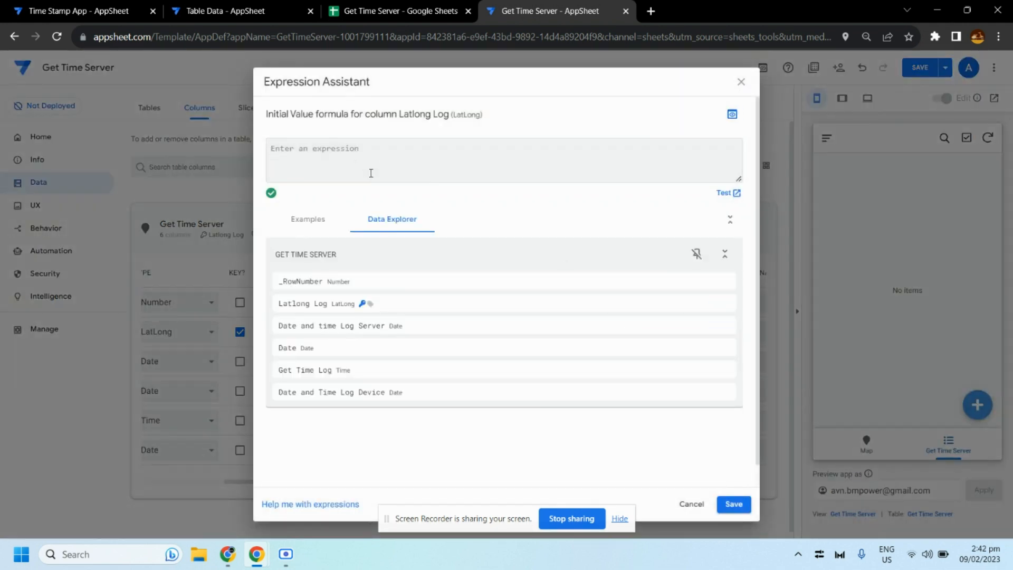
type("H")
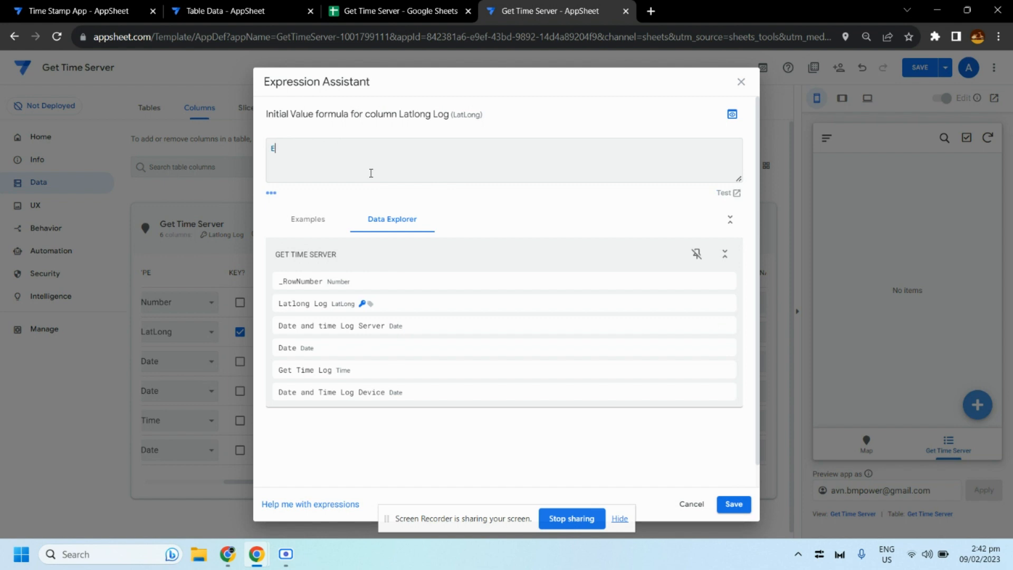
key("BackSpace")
type("HERE()")
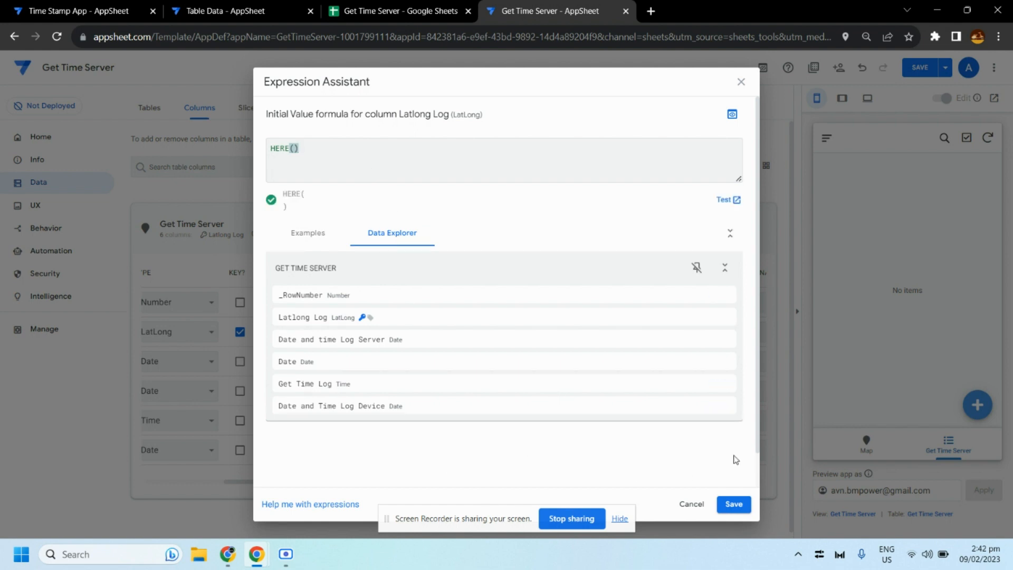
left_click(733, 504)
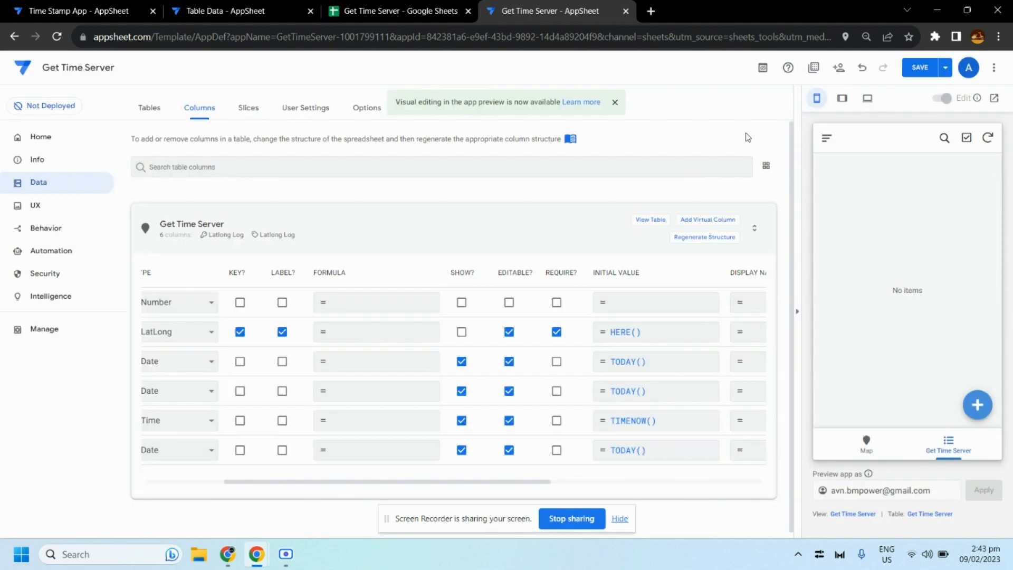
left_click(509, 334)
Step: Change the type of the Date and time Log Server column to DateTime
scroll(525, 488, "left", 3)
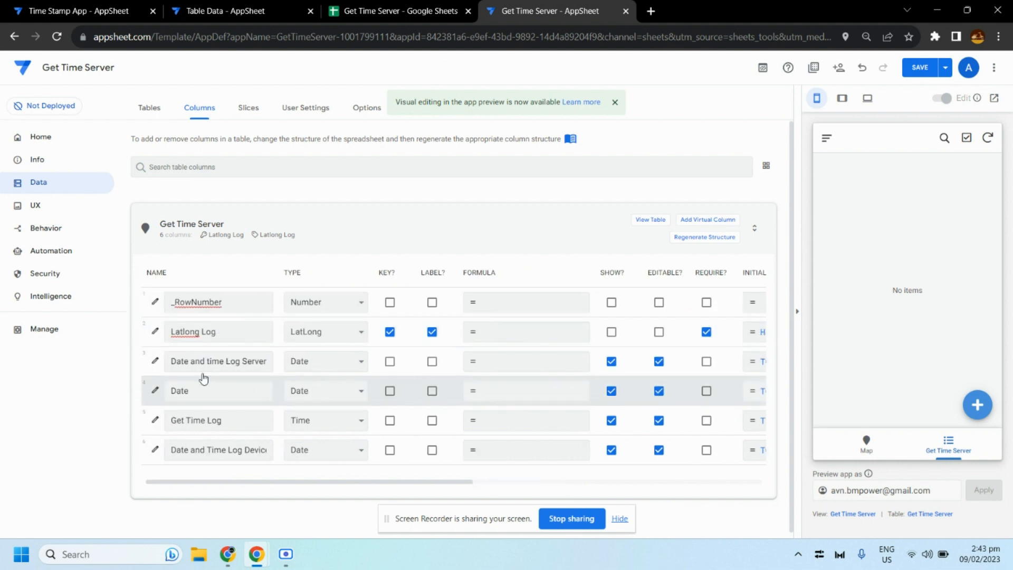
left_click(341, 361)
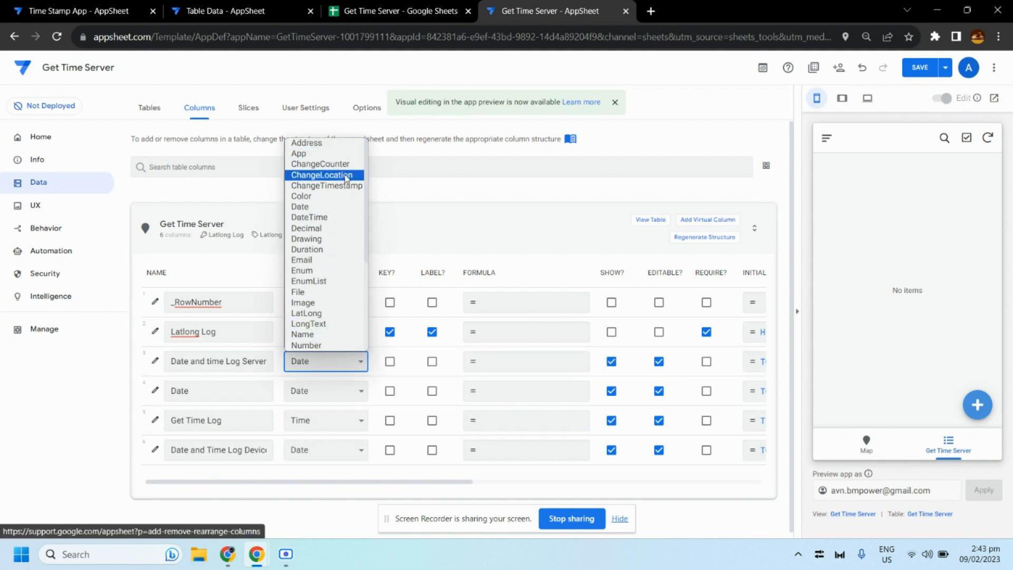
left_click(349, 218)
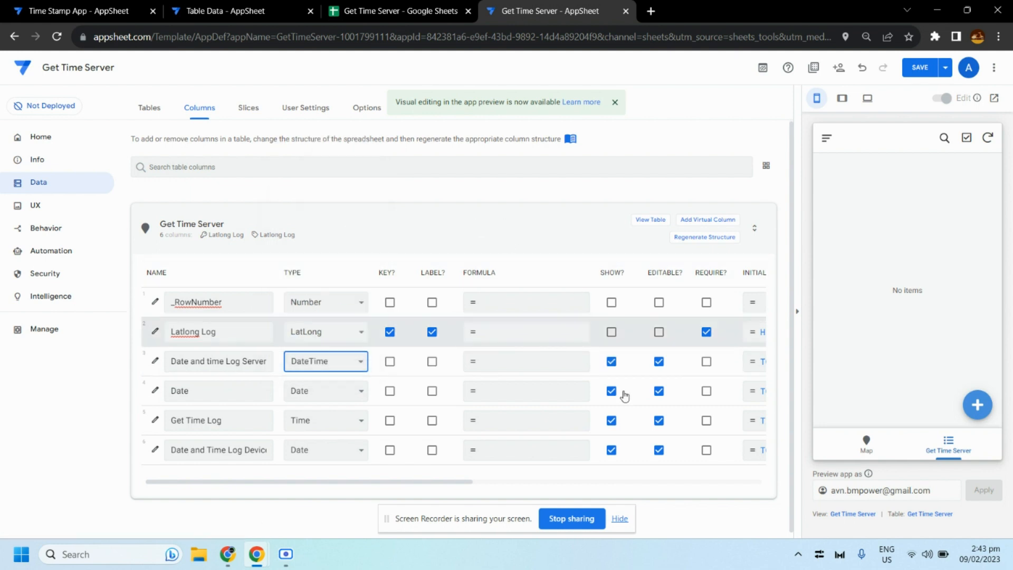
Step: Replace the initial value of the Date and time Log Server column with NOW() and save the expression
left_click_drag(445, 484, 600, 461)
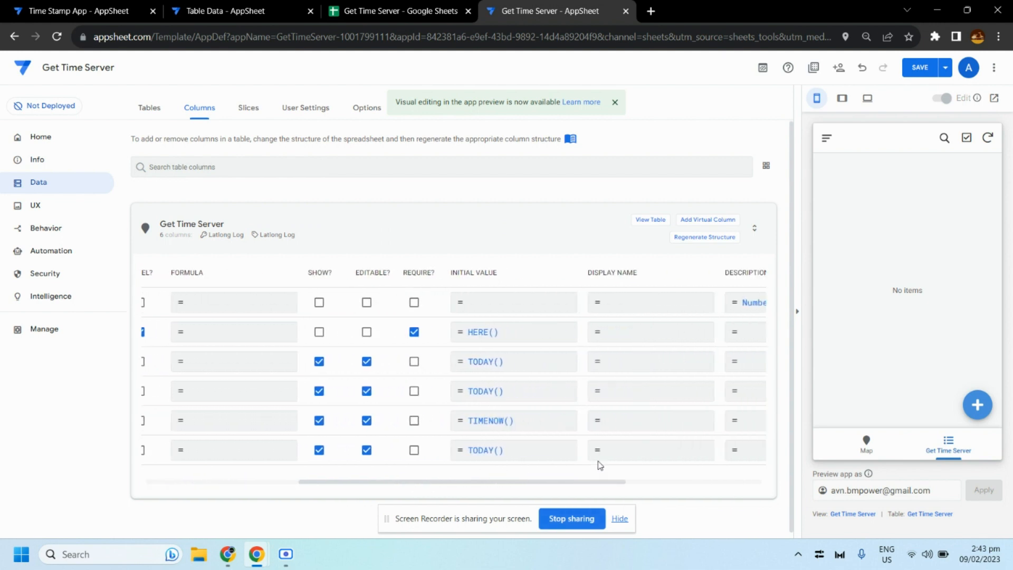
left_click(514, 366)
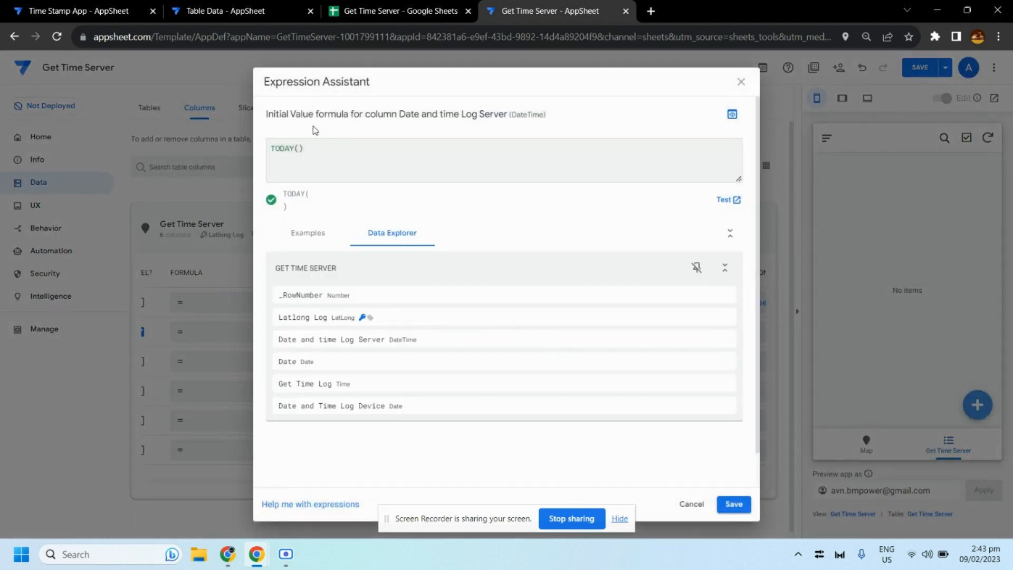
left_click(314, 149)
key("BackSpace")
key("BackSpace")
key("BackSpace")
key("BackSpace")
key("BackSpace")
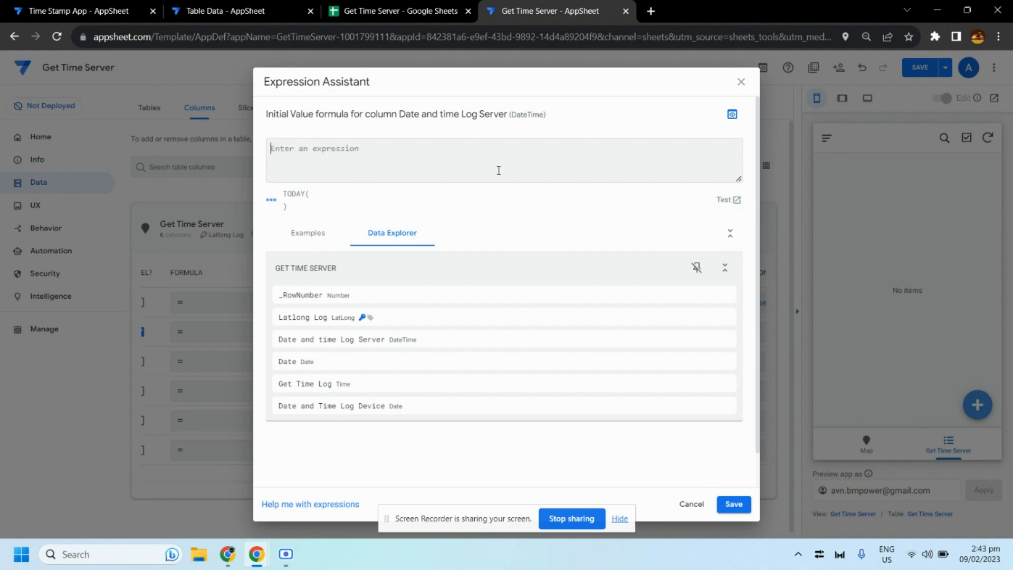
type("NOW()")
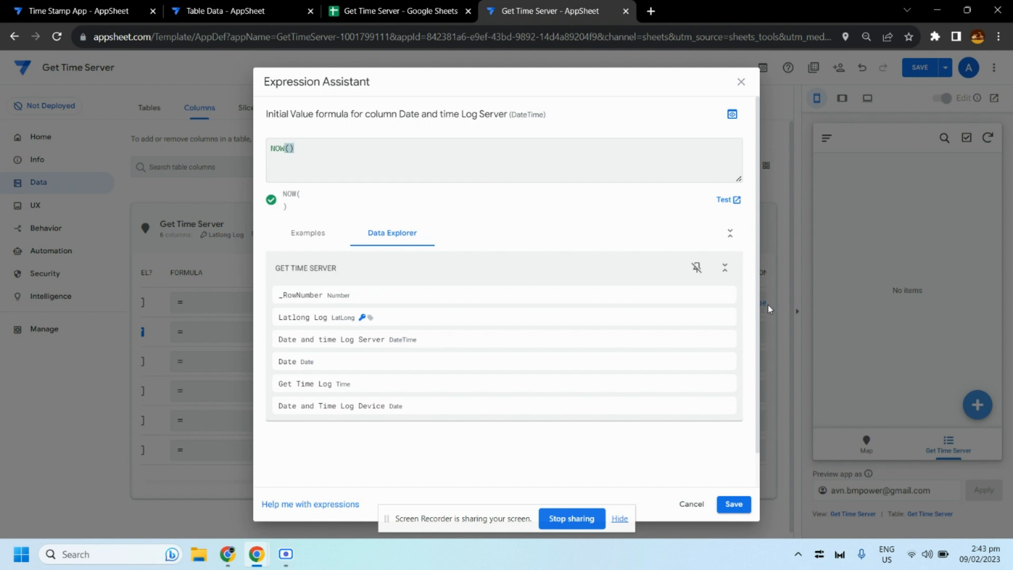
left_click(737, 508)
left_click_drag(521, 482, 344, 472)
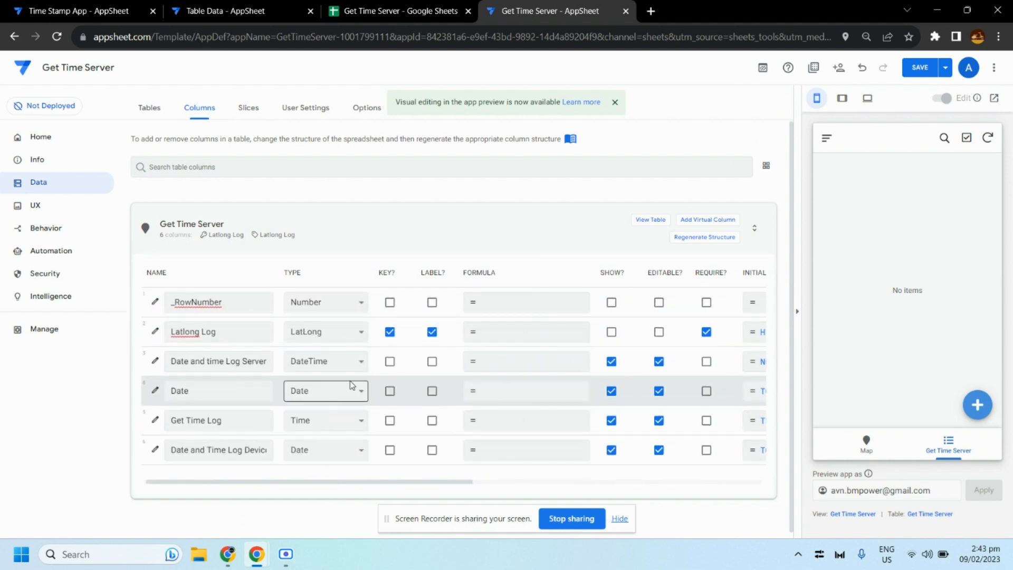
left_click_drag(451, 482, 343, 474)
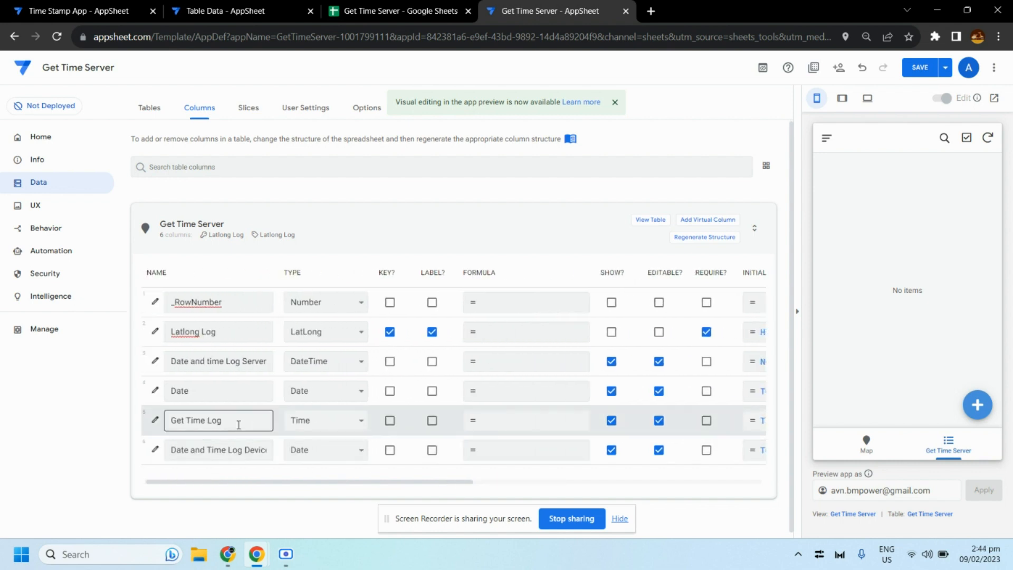
Step: Change the type of the Get Time Log column to Enum and enable auto-complete of other values in its settings
left_click(331, 419)
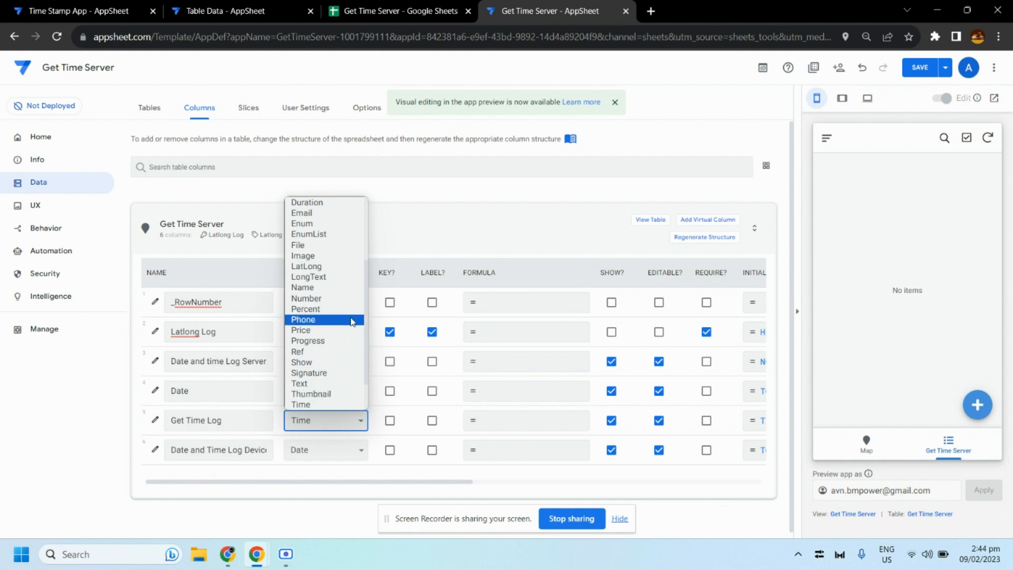
scroll(363, 361, "down", 1)
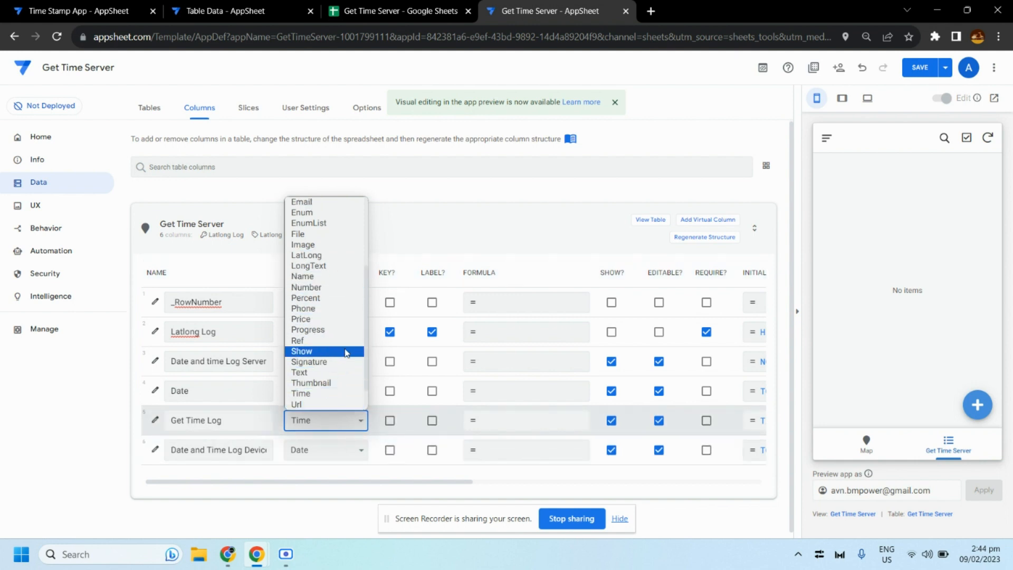
left_click(355, 212)
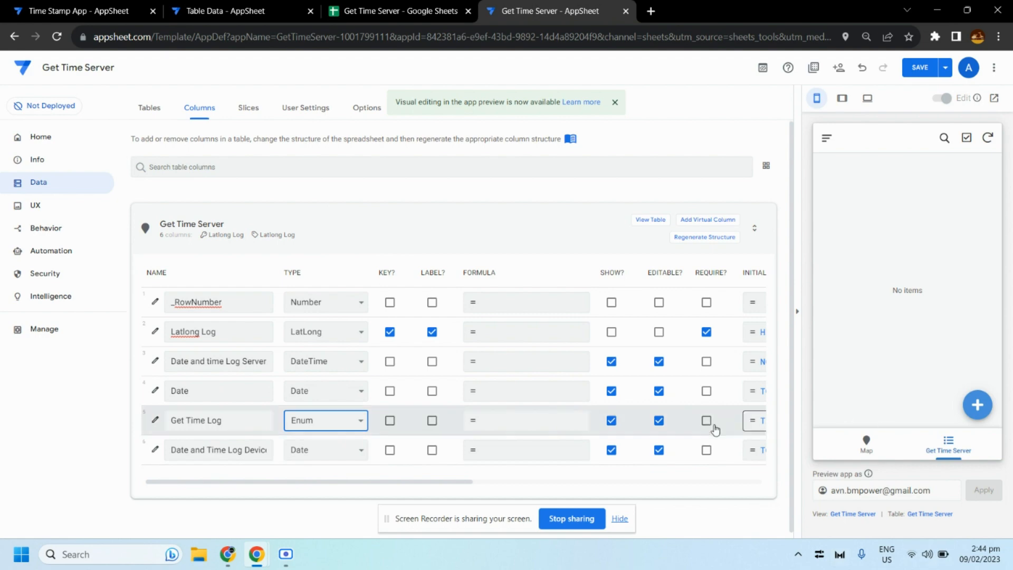
left_click(155, 420)
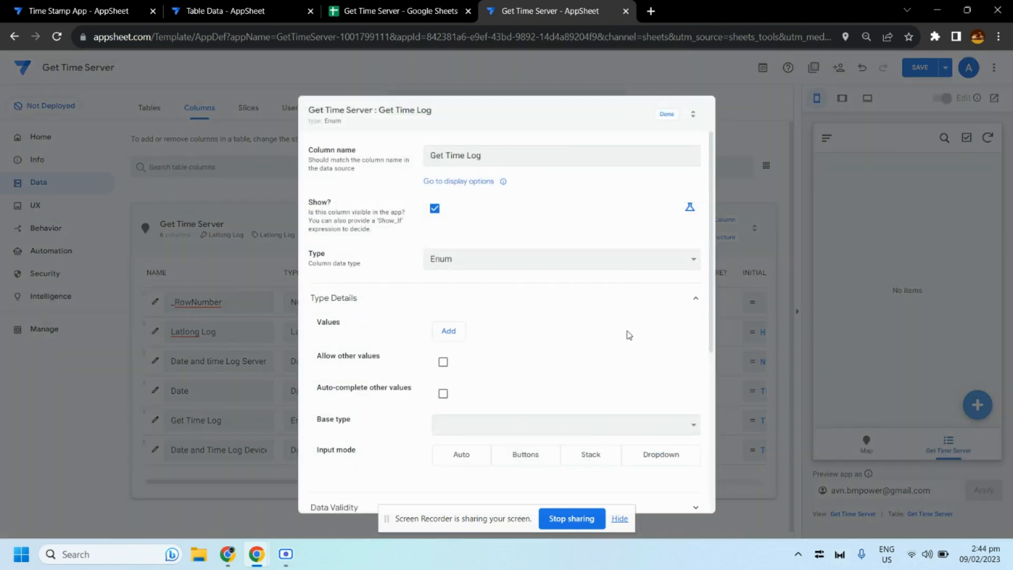
left_click(444, 394)
scroll(606, 378, "down", 1)
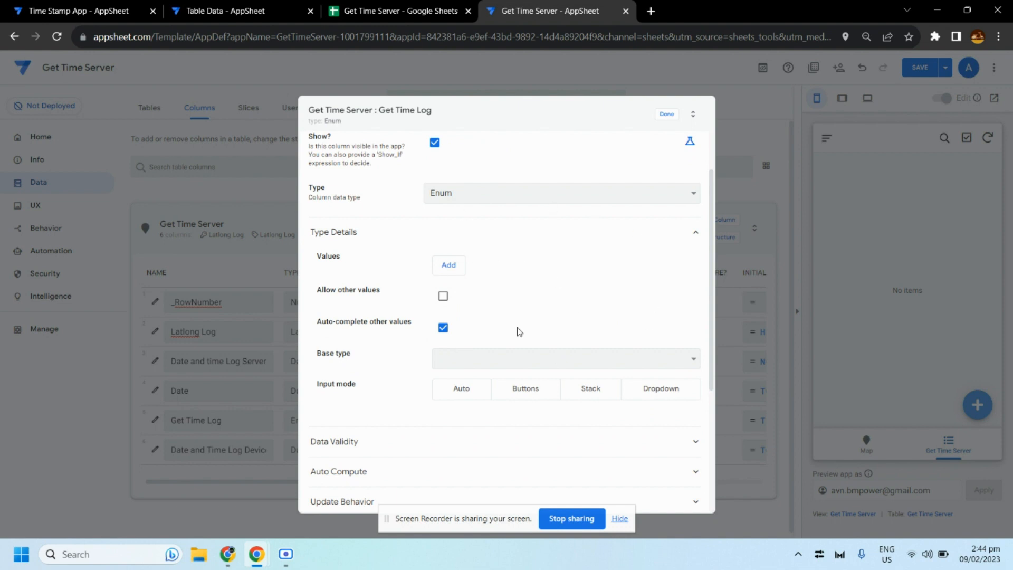
Step: Add the value "GET The TIME STAMP" to the Get Time Log enum and set its input mode to Buttons
left_click(448, 266)
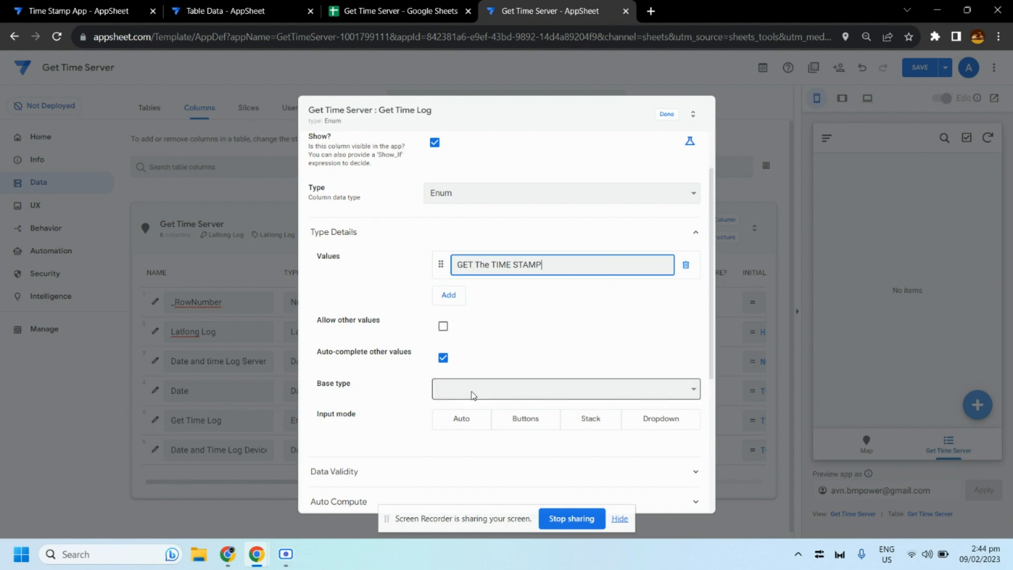
left_click(516, 423)
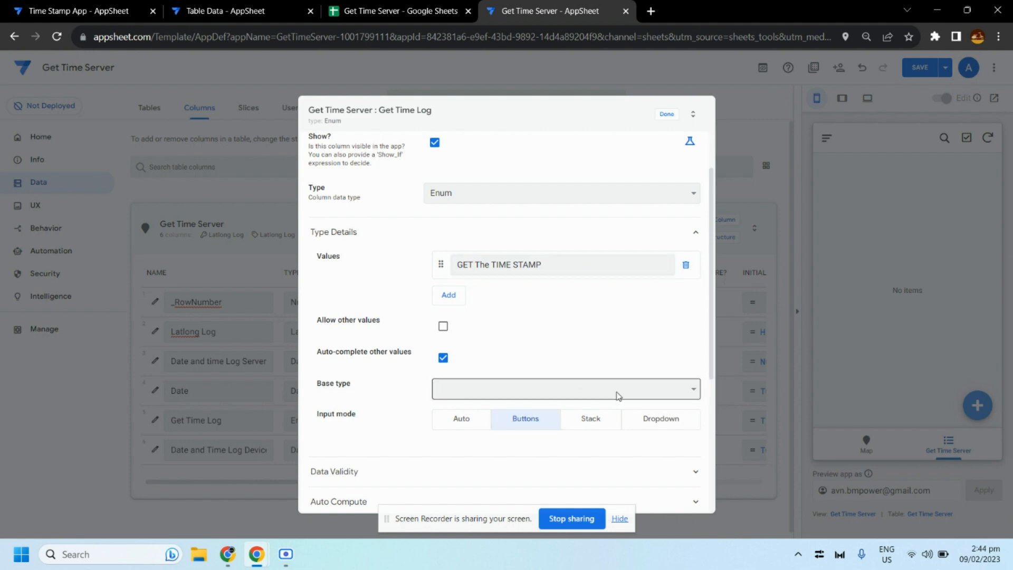
left_click(667, 115)
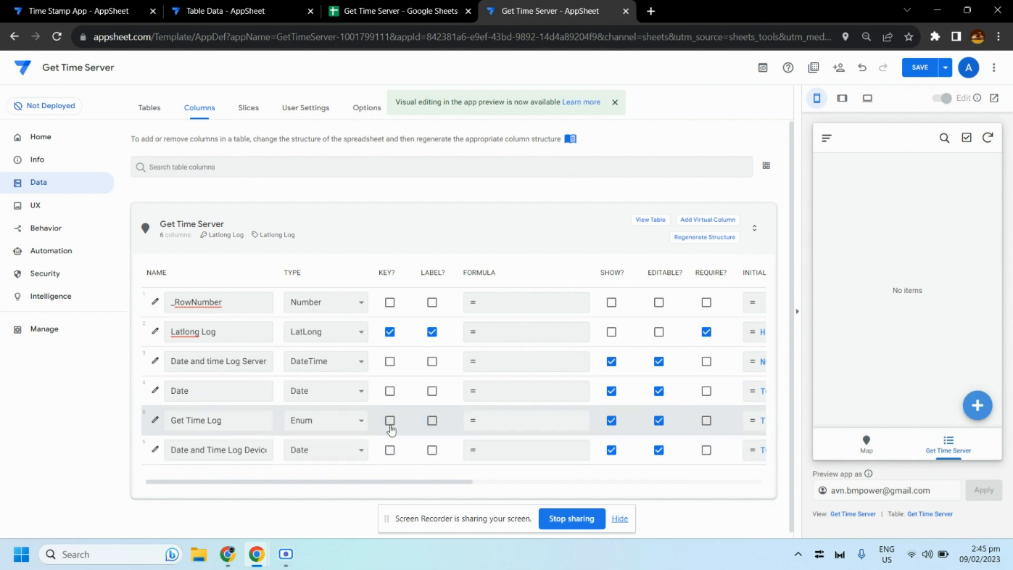
Step: Clear the initial value expression of the Get Time Log column and save it empty
left_click(756, 421)
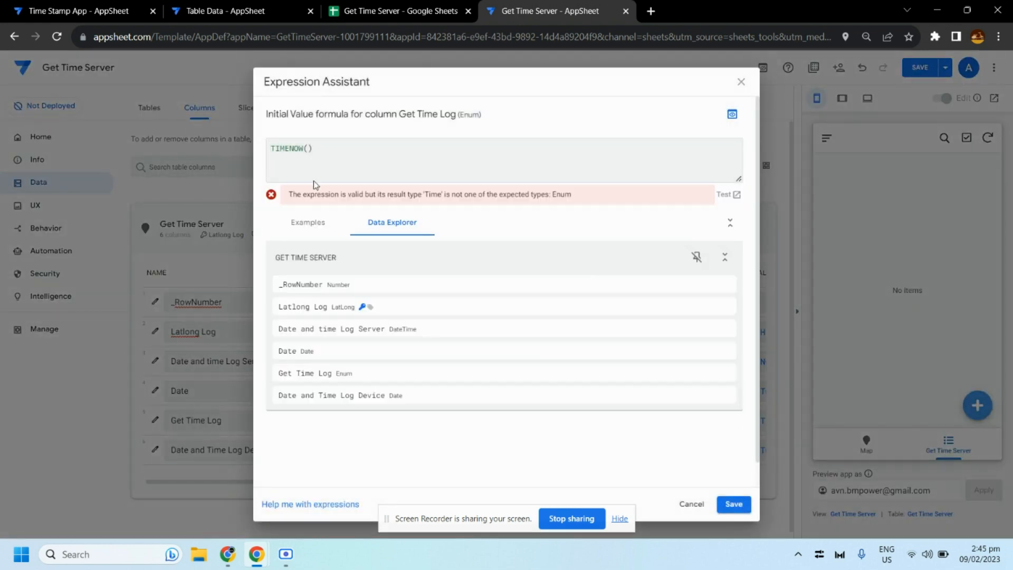
left_click_drag(338, 150, 187, 122)
key("BackSpace")
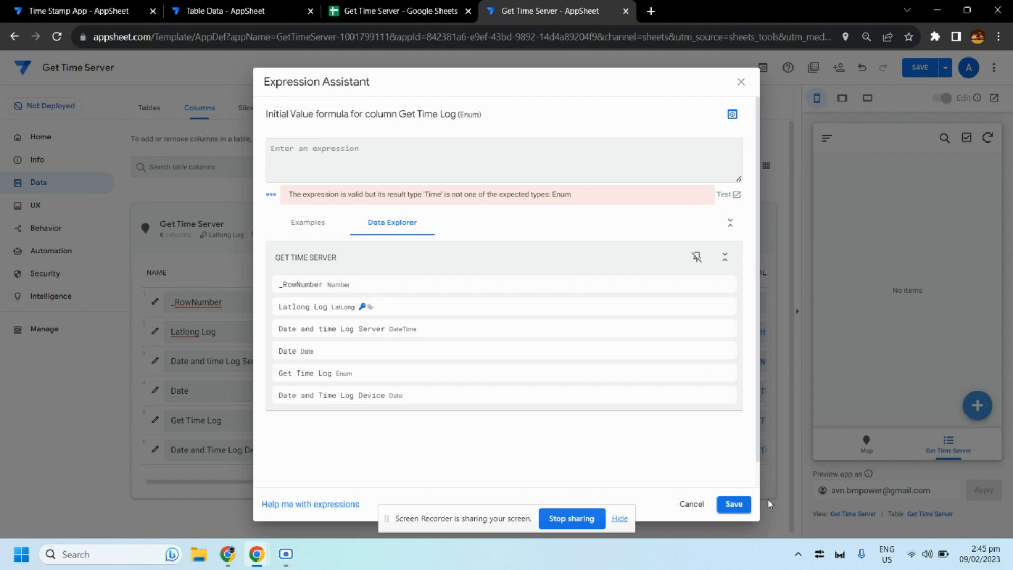
left_click(734, 504)
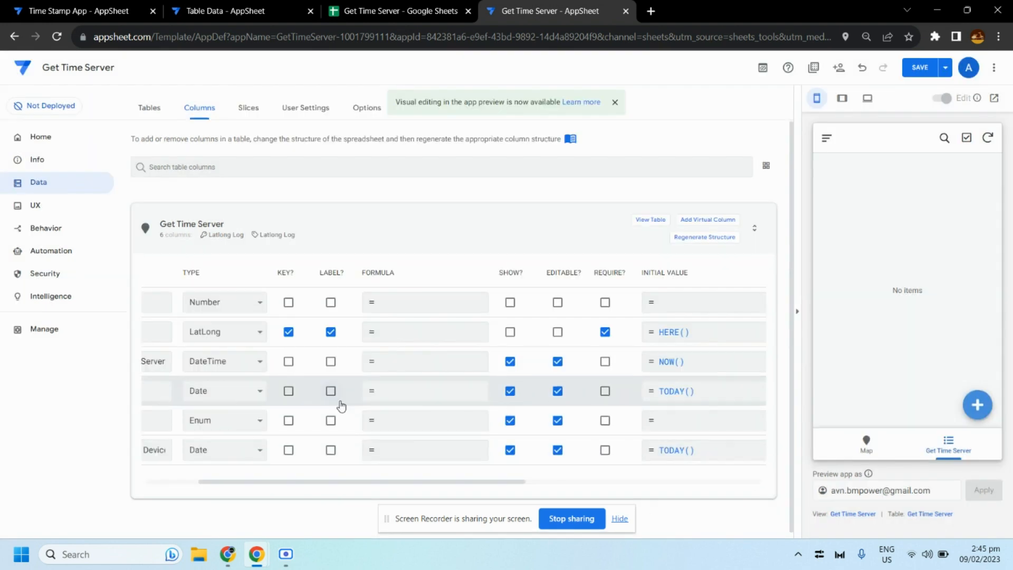
Step: Change the type of the Date and Time Log Device column to DateTime
left_click_drag(280, 481, 228, 481)
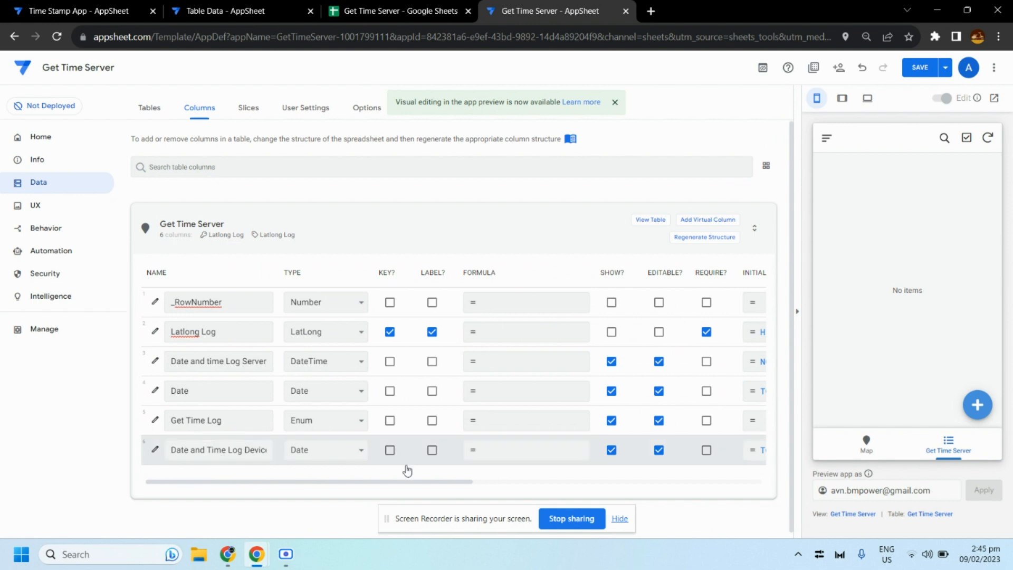
left_click(346, 452)
scroll(344, 430, "down", 1)
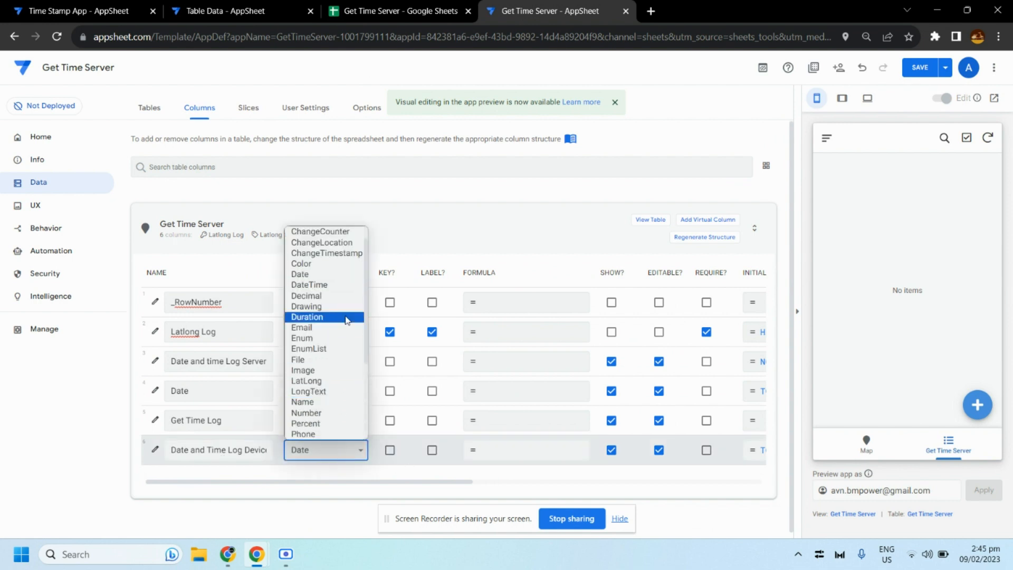
left_click(343, 285)
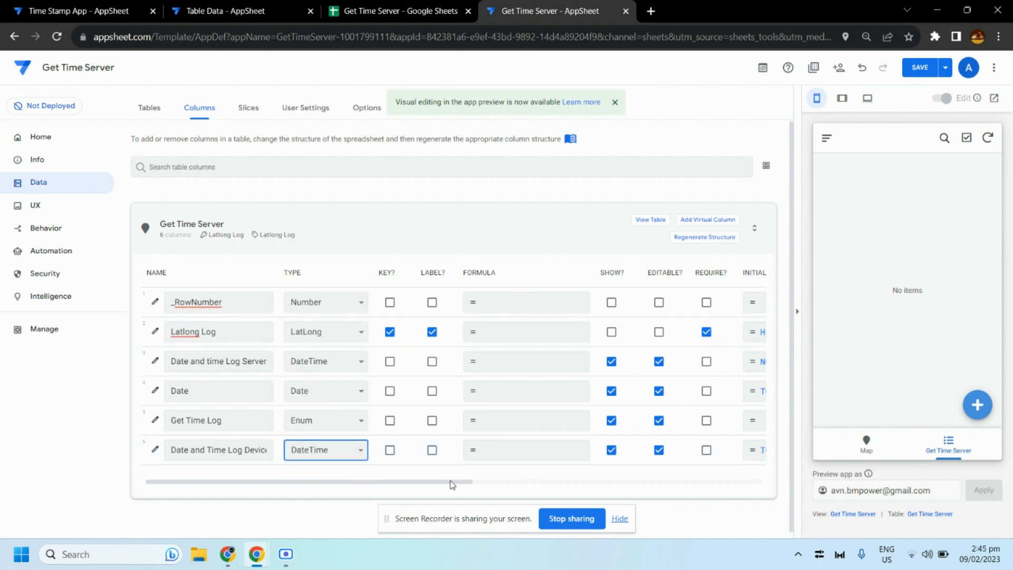
Step: Replace the initial value of the Date and Time Log Device column with NOW() and save the expression
left_click_drag(453, 485, 556, 481)
left_click(570, 450)
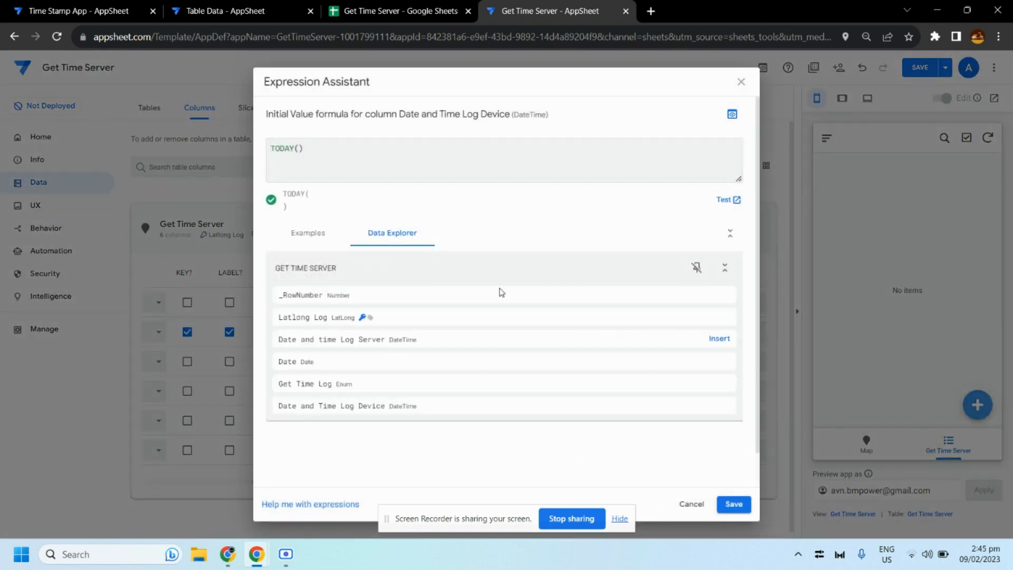
left_click(302, 148)
key("BackSpace")
key("BackSpace")
key("BackSpace")
key("BackSpace")
key("BackSpace")
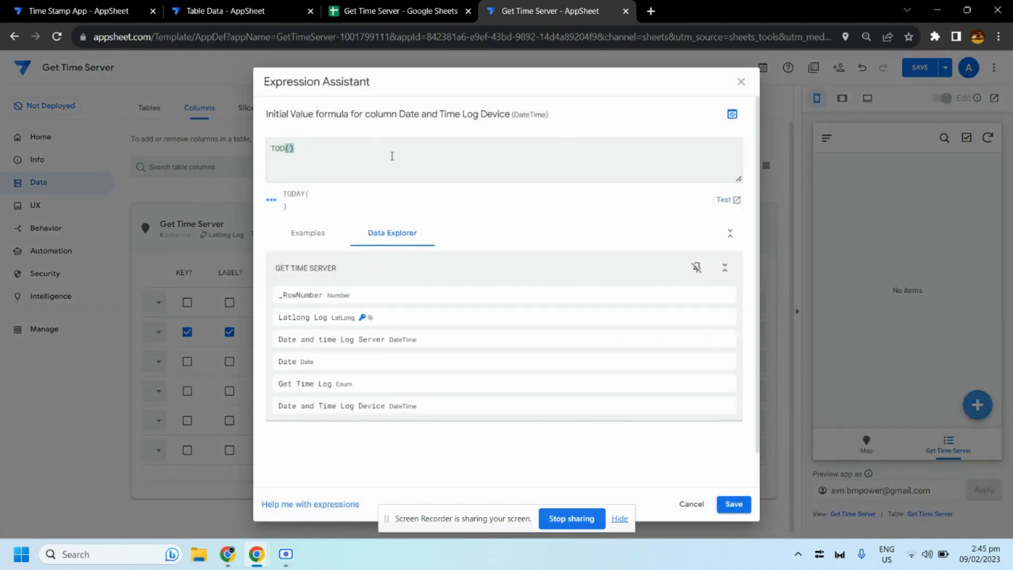
type("NOW")
left_click(733, 503)
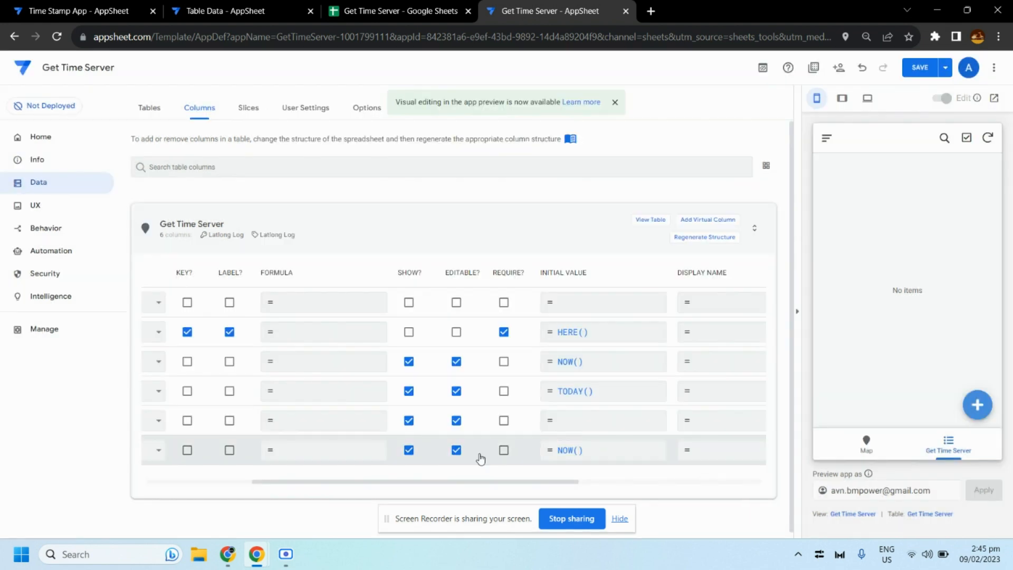